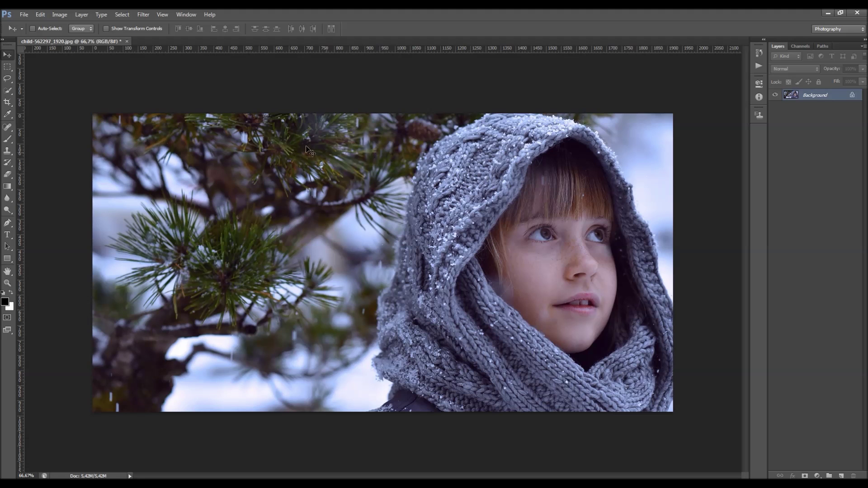
# Add a Gradient Map adjustment layer above the Background, turning the portrait black and white.
pyautogui.click(81, 15)
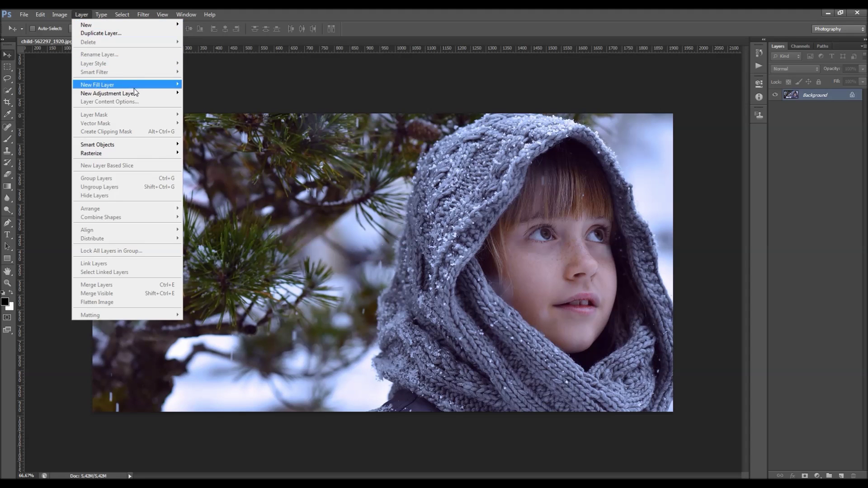
pyautogui.moveTo(136, 93)
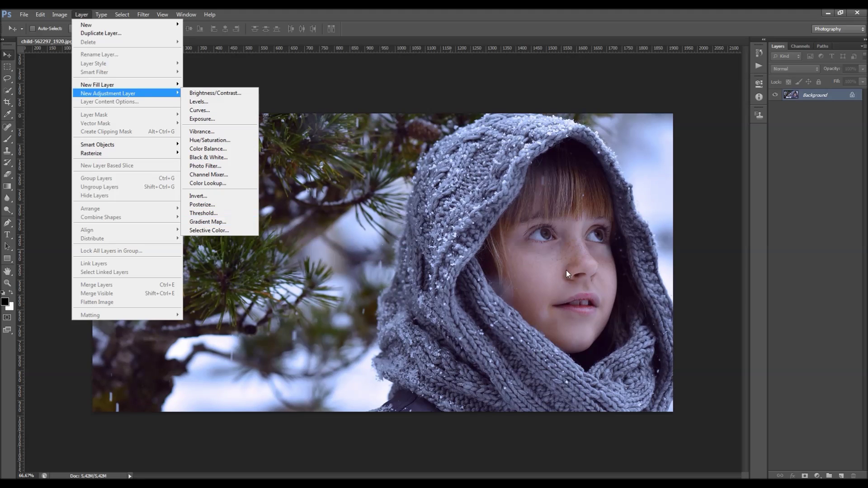
pyautogui.click(804, 341)
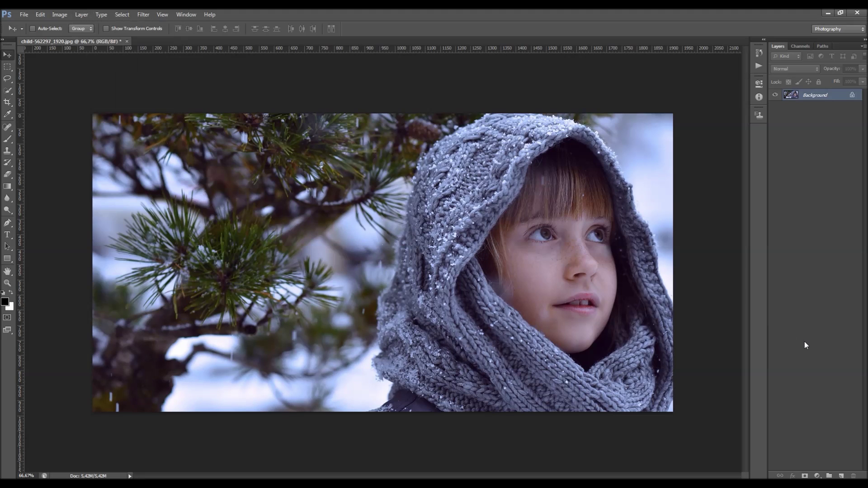
pyautogui.click(818, 477)
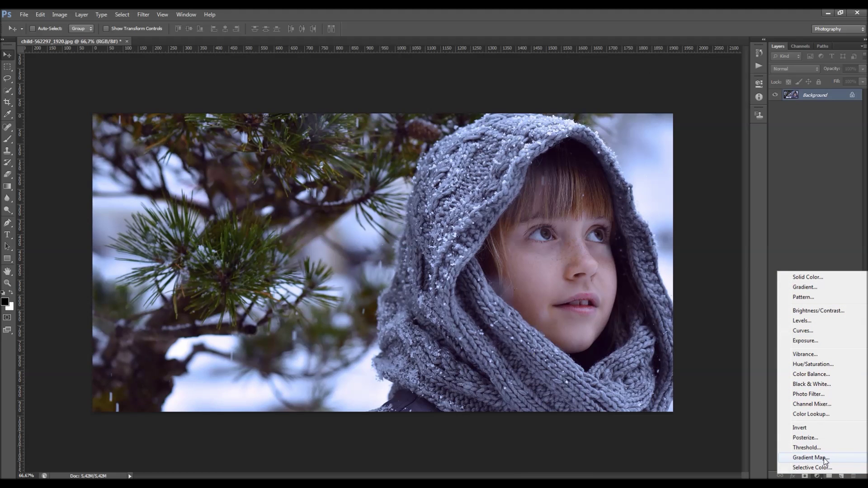
pyautogui.click(823, 458)
# Try several coloured gradient presets on the map and settle on black-to-white.
pyautogui.click(732, 78)
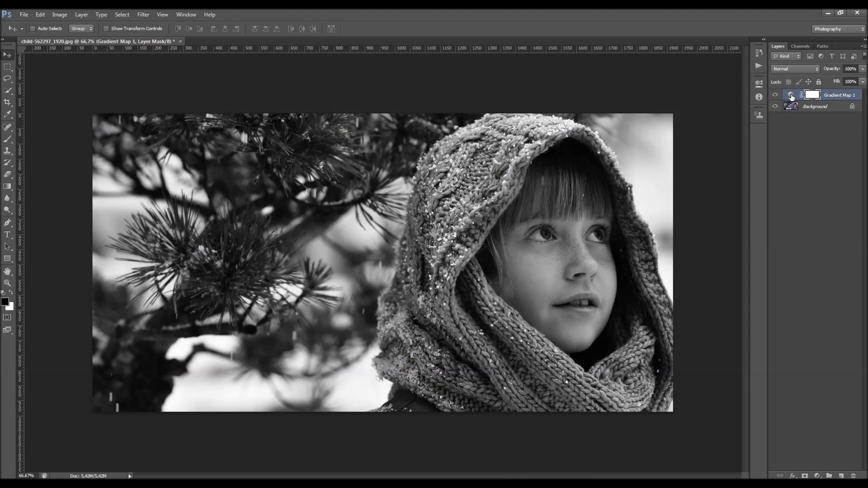
pyautogui.click(790, 95)
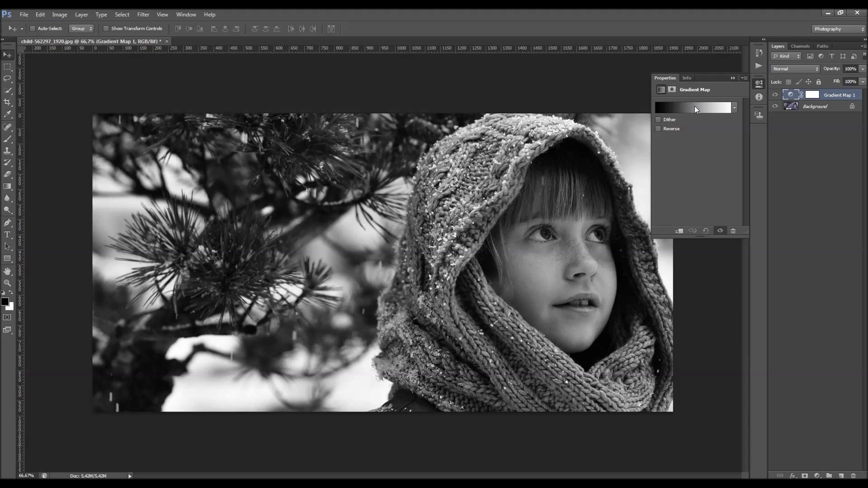
pyautogui.click(734, 107)
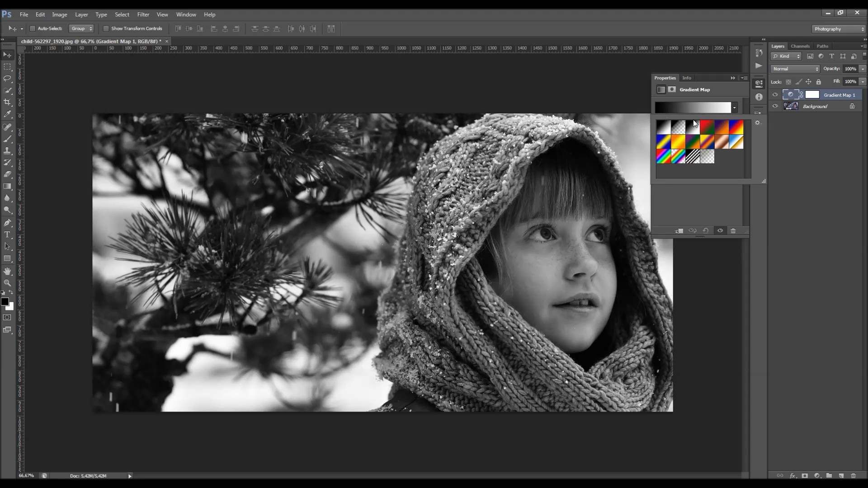
pyautogui.click(707, 128)
pyautogui.click(678, 142)
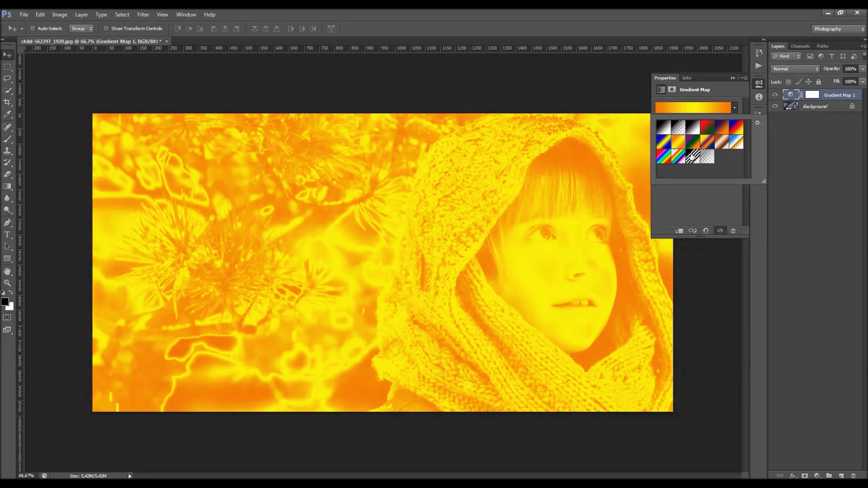
pyautogui.click(691, 156)
pyautogui.click(706, 142)
pyautogui.click(663, 127)
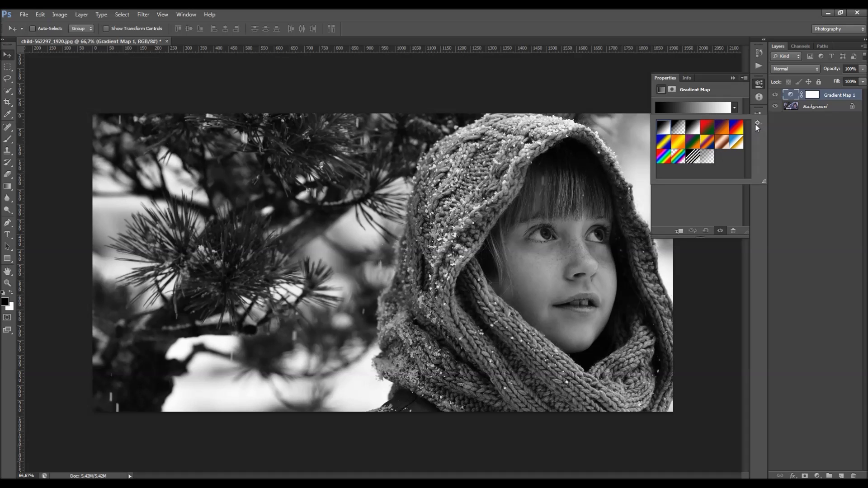
# Enable Reverse on the gradient map to invert the portrait into a negative.
pyautogui.click(756, 123)
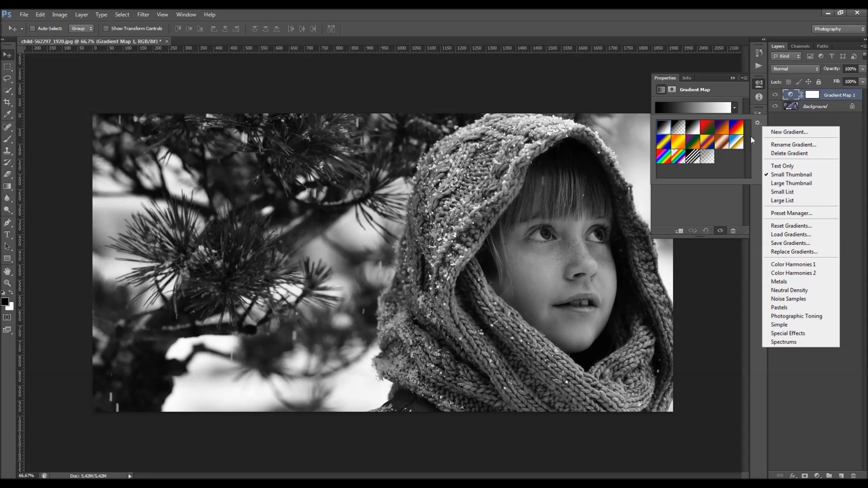
pyautogui.click(758, 123)
pyautogui.click(758, 122)
pyautogui.click(735, 203)
pyautogui.click(735, 201)
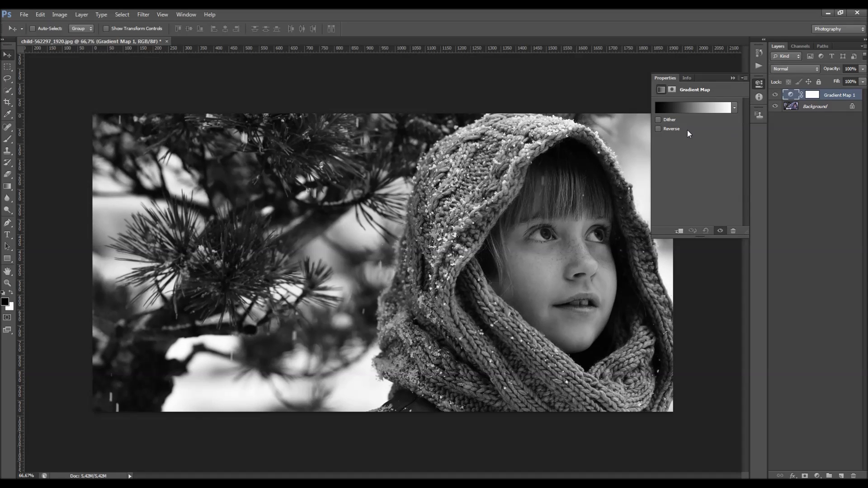
pyautogui.click(658, 129)
pyautogui.click(664, 126)
pyautogui.click(668, 129)
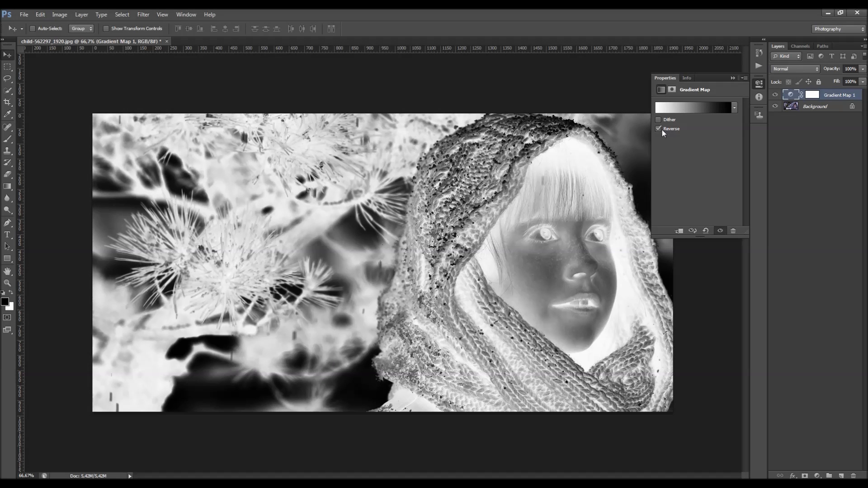
# Turn Reverse off and bring up the Gradient Editor for the black-to-white map.
pyautogui.click(658, 129)
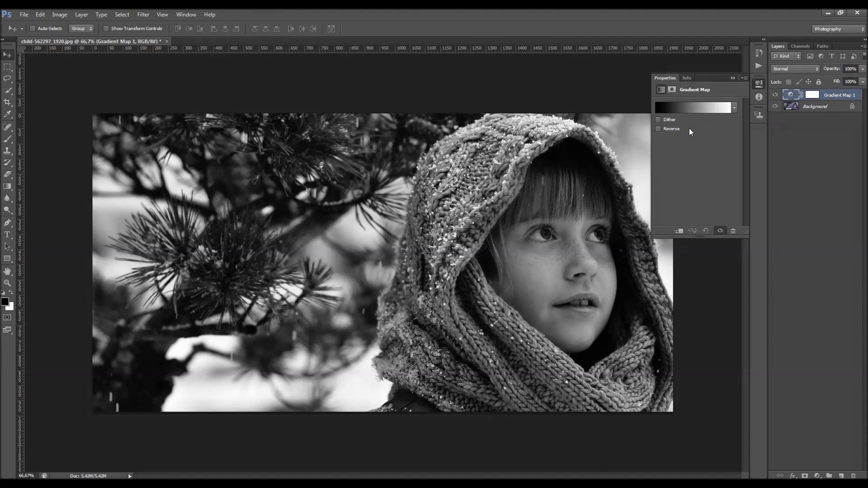
pyautogui.click(696, 106)
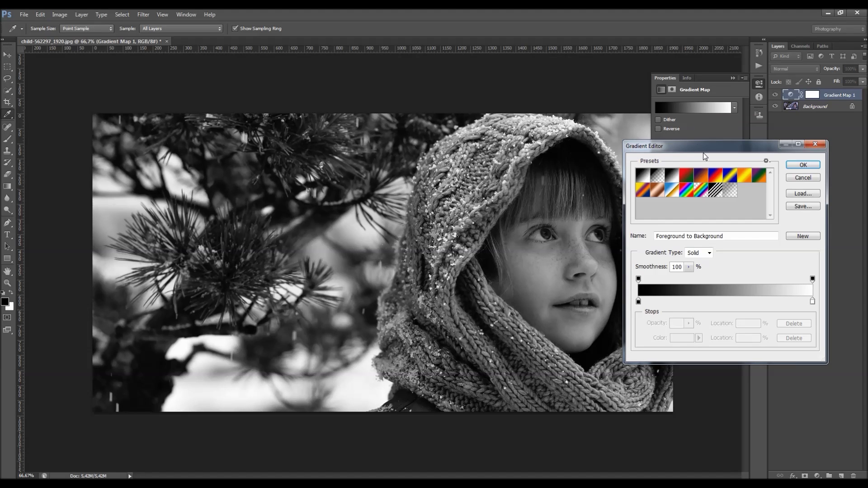
pyautogui.moveTo(703, 153); pyautogui.dragTo(689, 158)
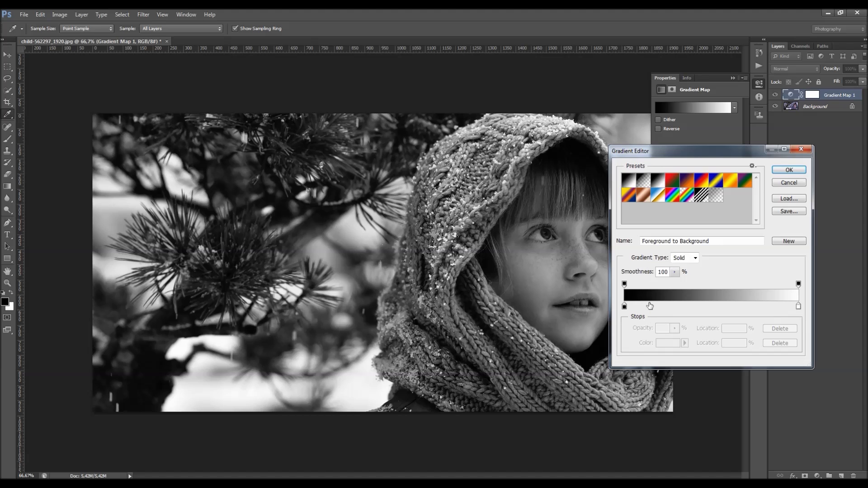
# Select the black and white colour stops in turn, ending on the black stop.
pyautogui.click(624, 306)
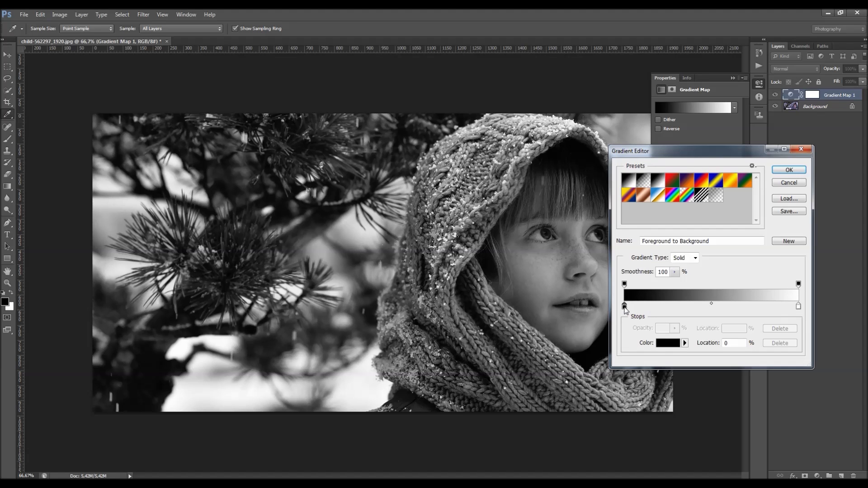
pyautogui.click(798, 307)
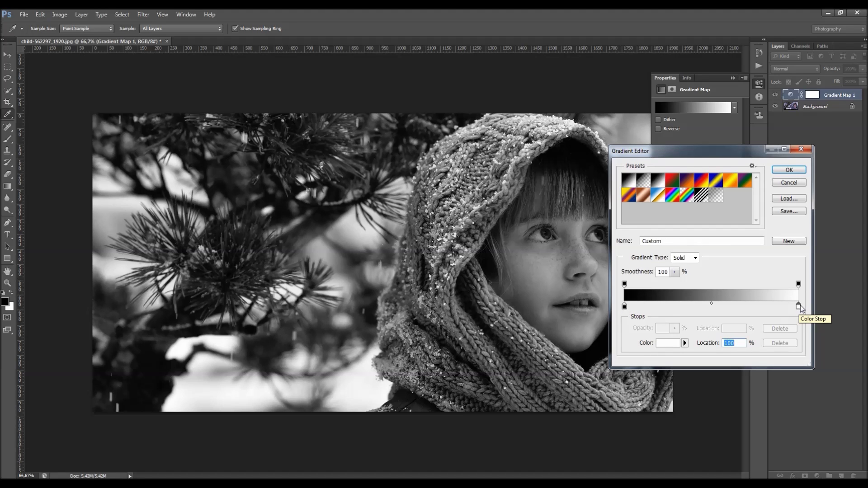
pyautogui.click(624, 307)
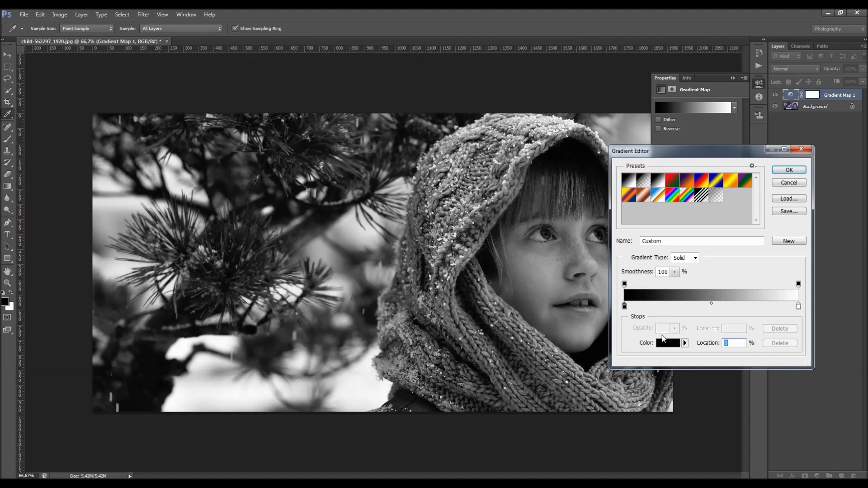
pyautogui.click(798, 306)
pyautogui.click(623, 307)
pyautogui.doubleClick(623, 307)
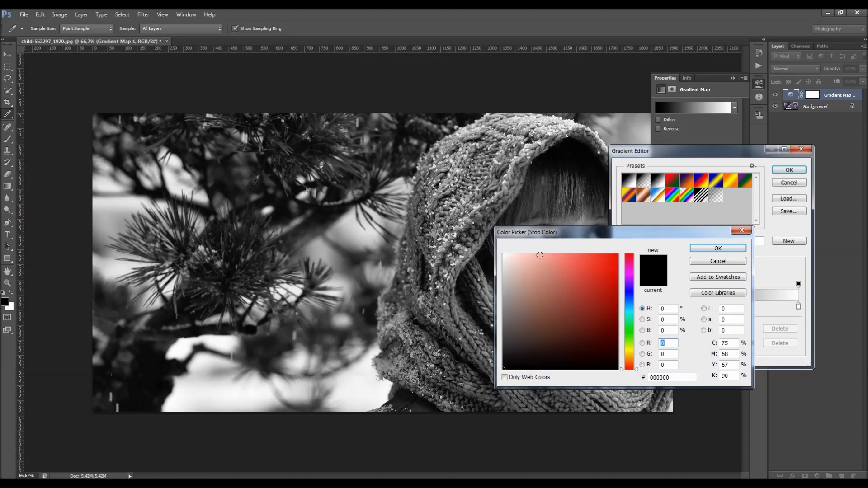
pyautogui.click(717, 262)
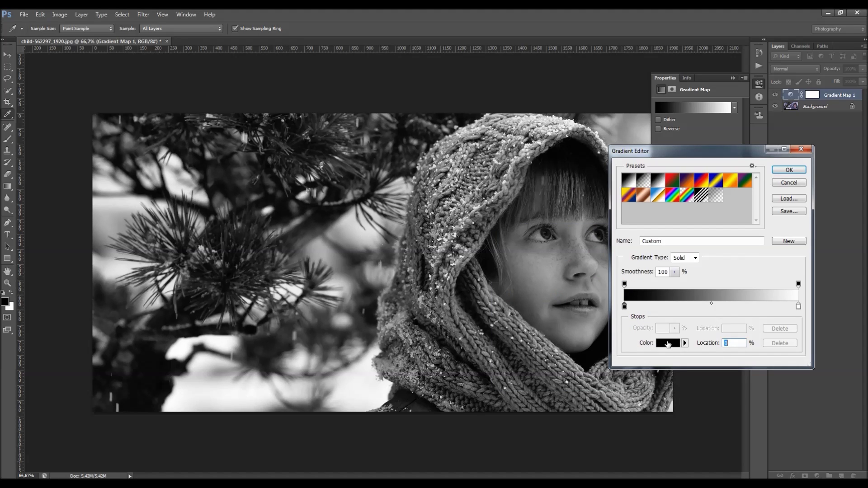
pyautogui.click(665, 344)
pyautogui.click(632, 336)
pyautogui.click(616, 253)
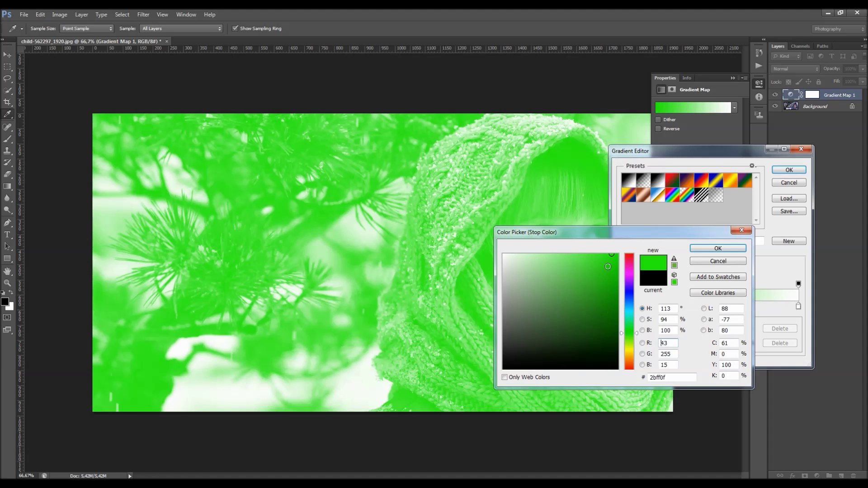
pyautogui.click(576, 351)
pyautogui.press('Return')
pyautogui.hotkey('ctrl', 'z')
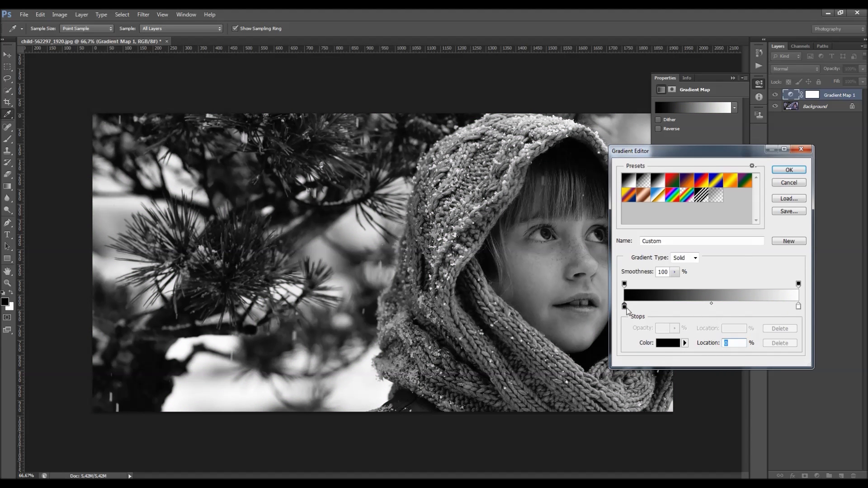
pyautogui.click(797, 306)
pyautogui.moveTo(625, 309); pyautogui.dragTo(665, 310)
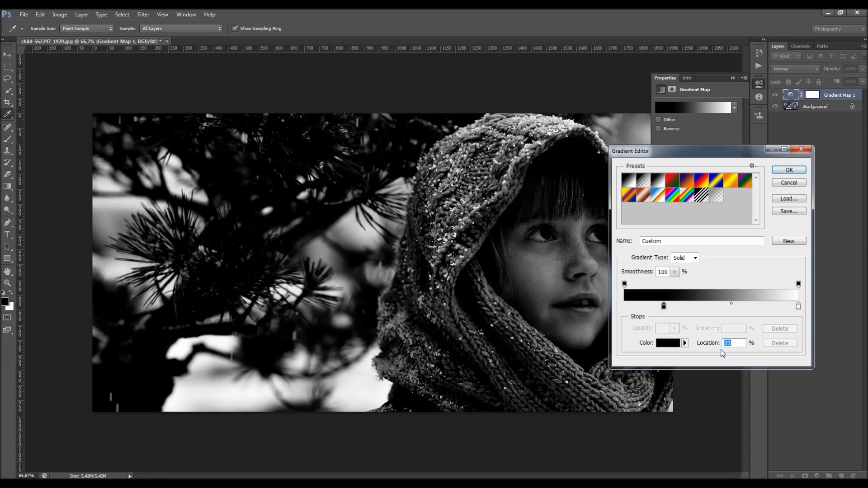
pyautogui.moveTo(664, 308)
pyautogui.mouseDown()
pyautogui.moveTo(706, 310)
pyautogui.moveTo(629, 310)
pyautogui.moveTo(680, 306)
pyautogui.mouseUp()
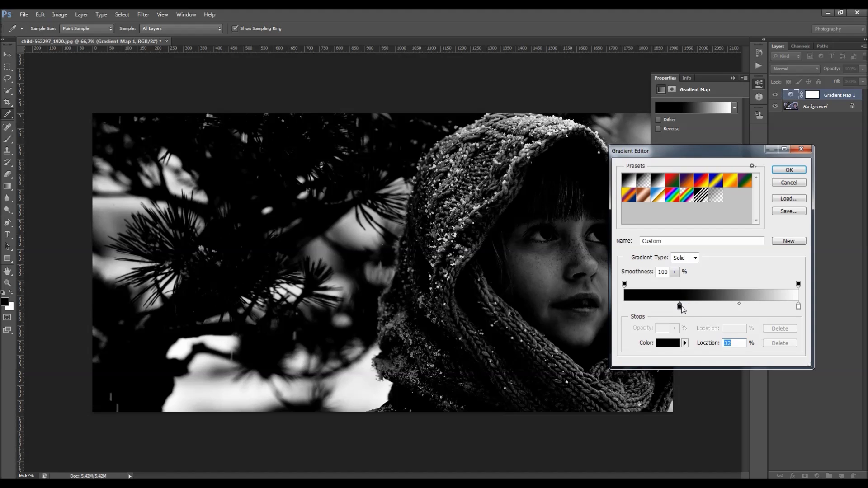
pyautogui.moveTo(680, 307); pyautogui.dragTo(687, 307)
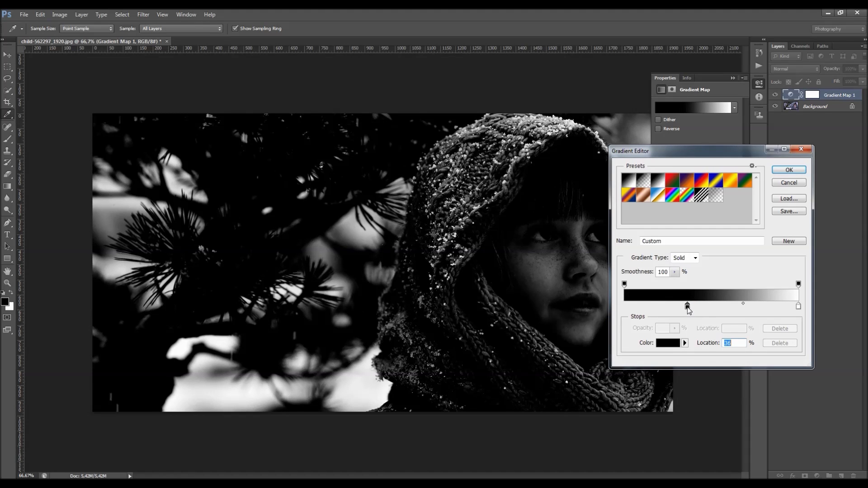
pyautogui.moveTo(686, 307); pyautogui.dragTo(624, 307)
pyautogui.moveTo(799, 309)
pyautogui.mouseDown()
pyautogui.moveTo(759, 307)
pyautogui.moveTo(804, 303)
pyautogui.mouseUp()
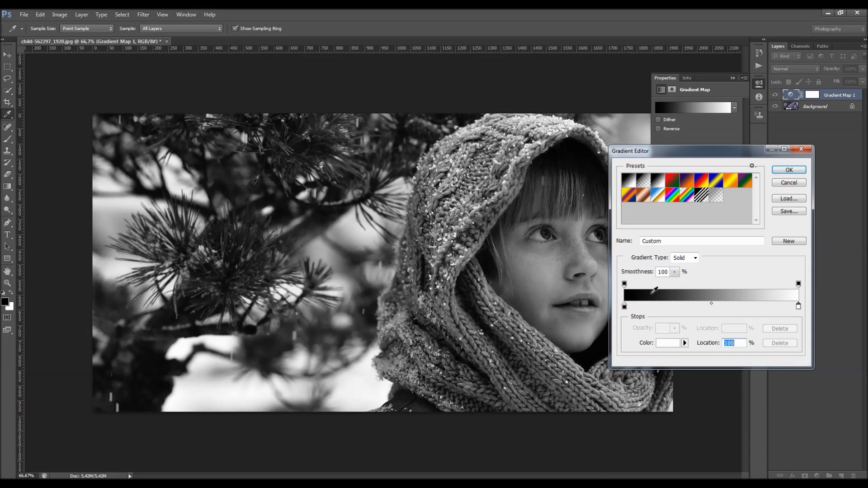
# Add a dark red (902a2a) colour stop near the middle of the gradient.
pyautogui.moveTo(733, 307); pyautogui.dragTo(707, 308)
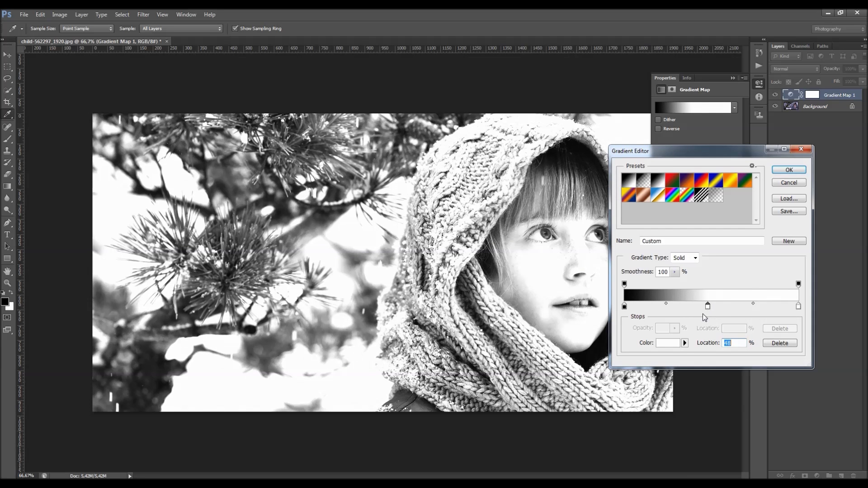
pyautogui.click(668, 343)
pyautogui.click(584, 305)
pyautogui.click(717, 248)
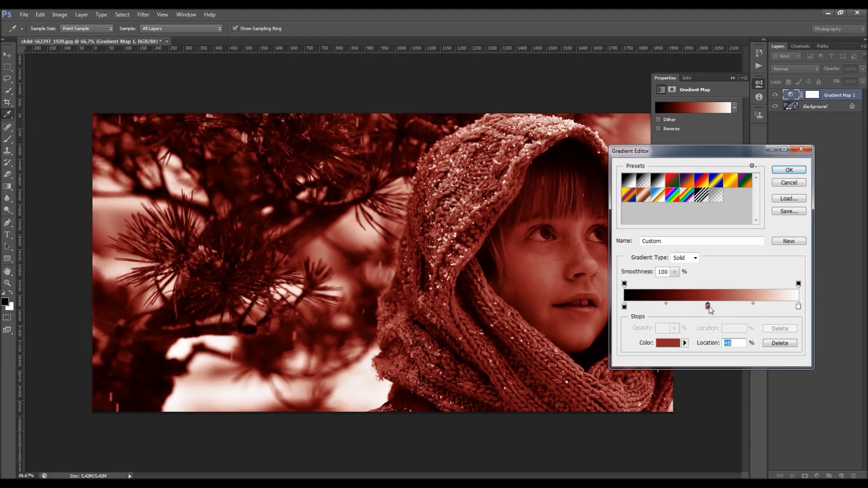
# Remove the red stops, reset to the Black, White preset and commit the gradient.
pyautogui.moveTo(707, 308); pyautogui.dragTo(454, 403)
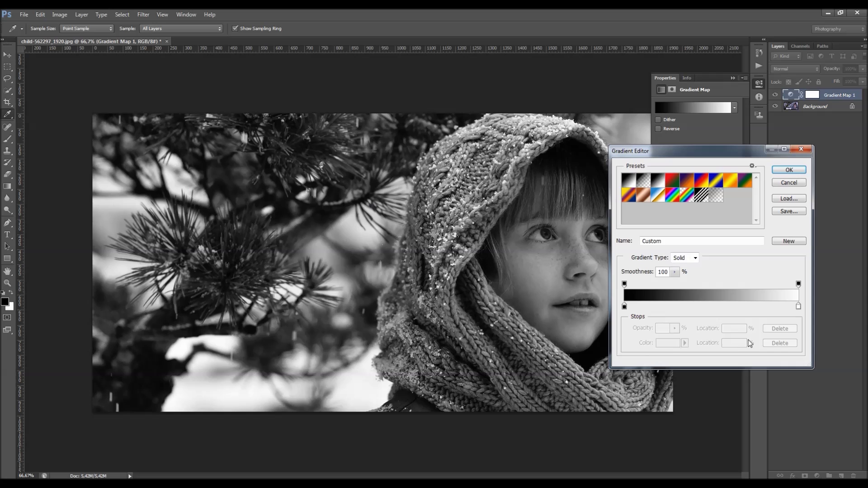
pyautogui.click(727, 308)
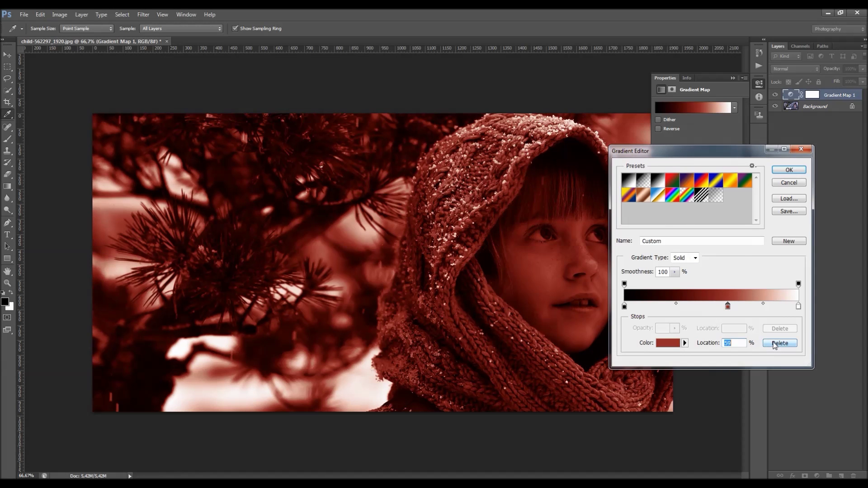
pyautogui.click(771, 343)
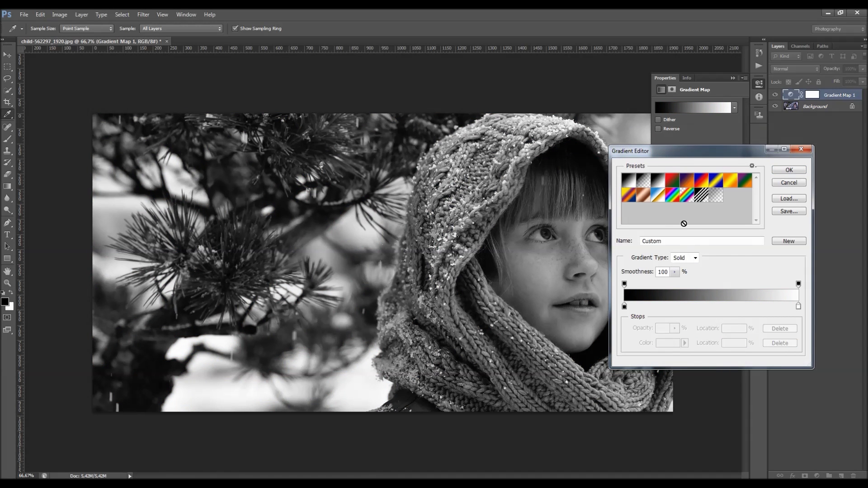
pyautogui.click(658, 181)
pyautogui.click(789, 172)
# Try Screen and then Multiply blend modes on Gradient Map 1.
pyautogui.press('v')
pyautogui.click(731, 81)
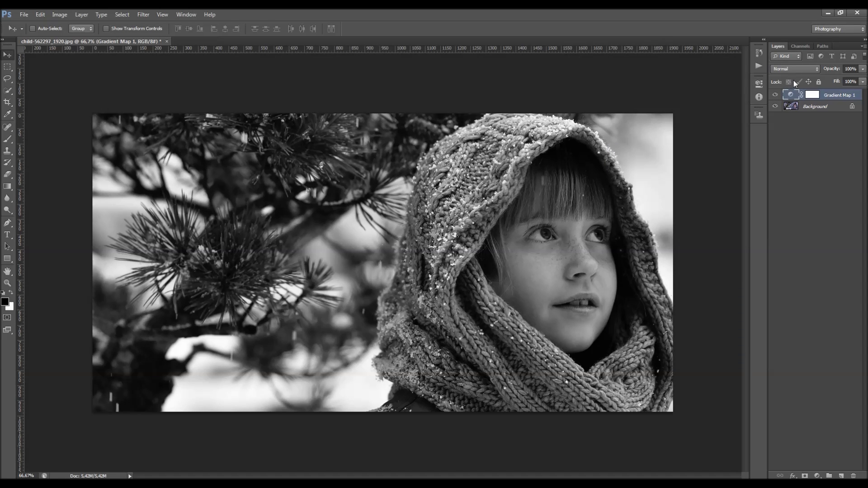
pyautogui.click(774, 95)
pyautogui.click(774, 94)
pyautogui.click(792, 70)
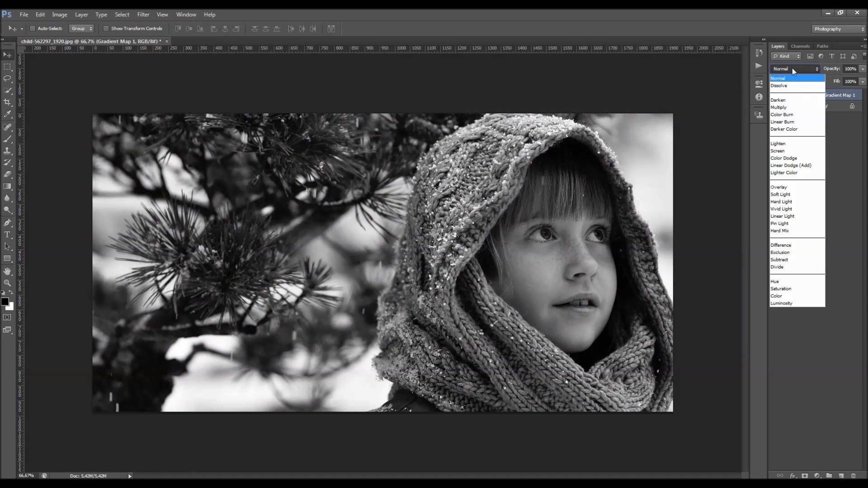
pyautogui.click(790, 69)
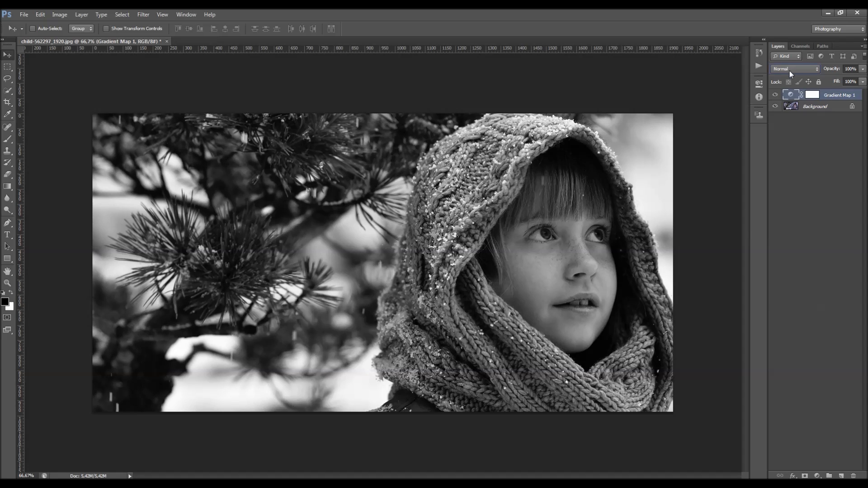
pyautogui.click(791, 72)
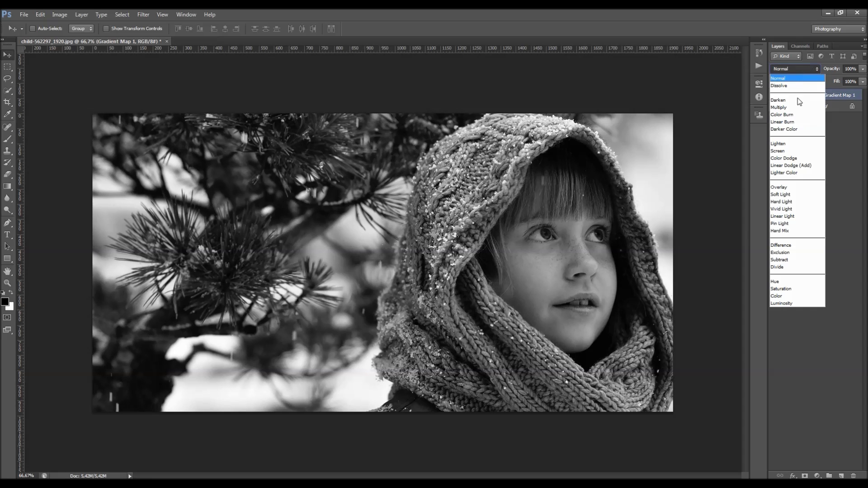
pyautogui.click(790, 150)
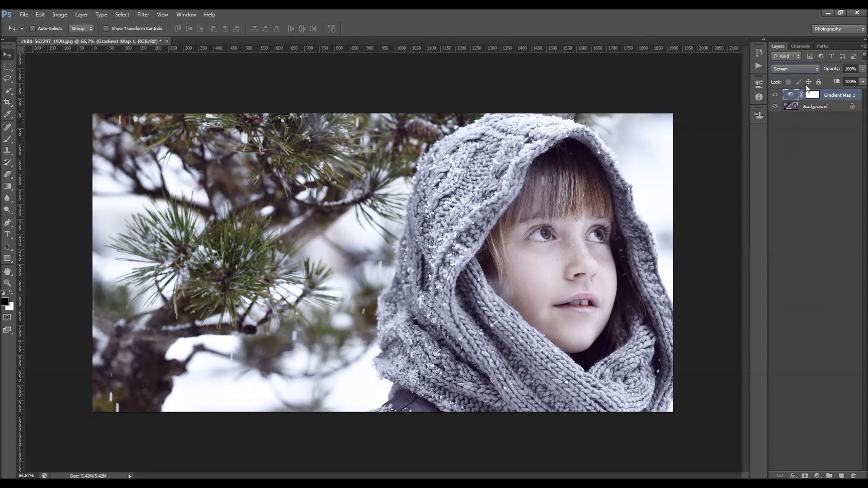
pyautogui.click(796, 69)
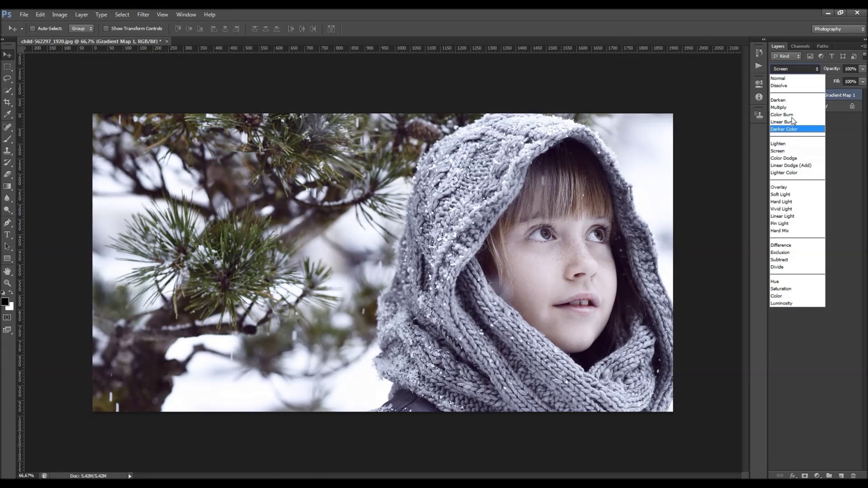
pyautogui.click(789, 108)
# Try Color blending, then settle on Soft Light for Gradient Map 1.
pyautogui.click(787, 72)
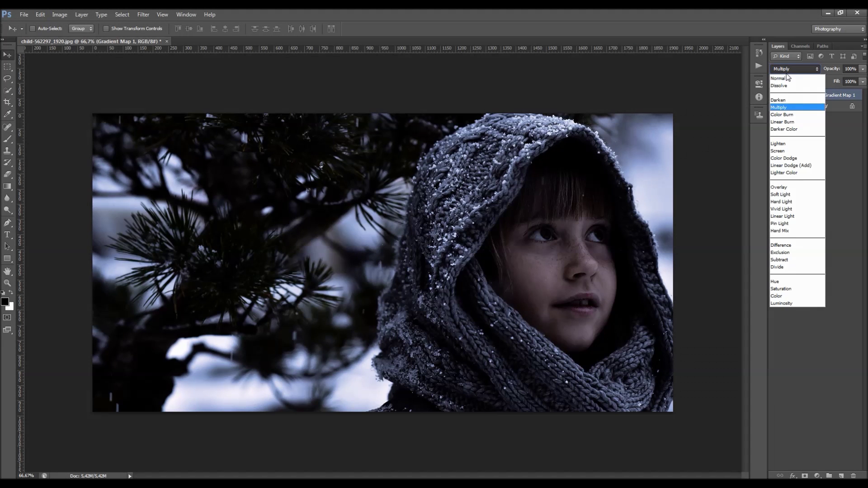
pyautogui.click(790, 69)
pyautogui.click(794, 70)
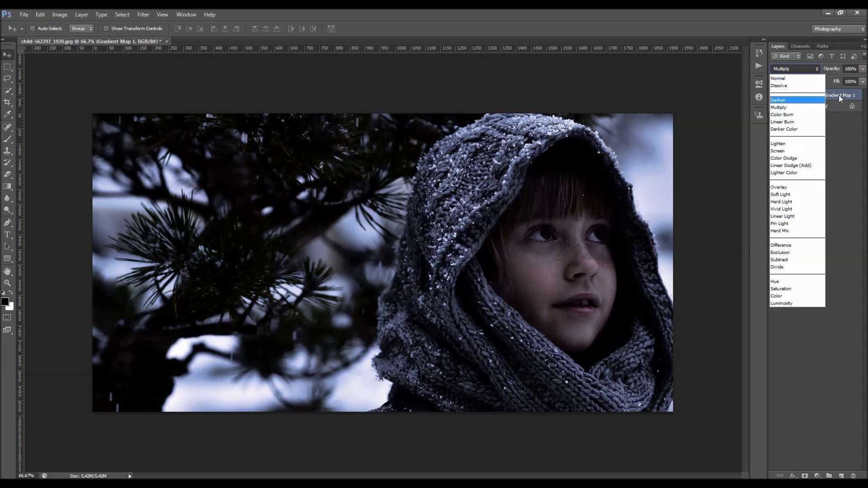
pyautogui.click(838, 94)
pyautogui.click(794, 68)
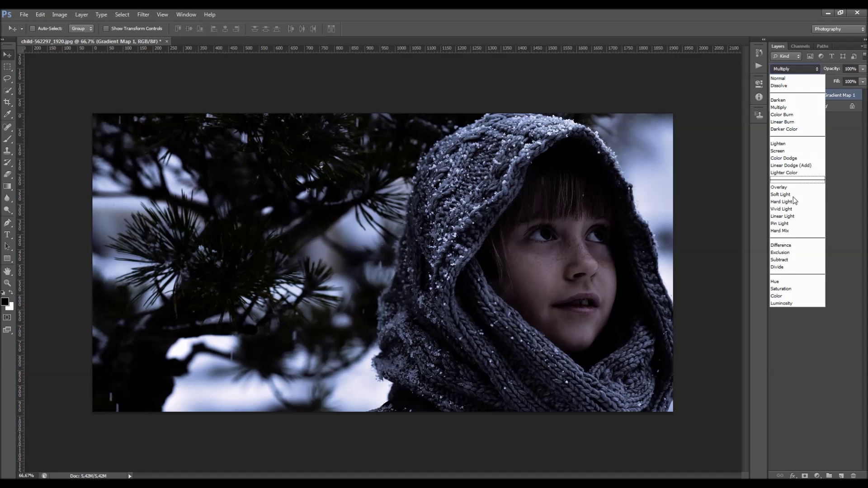
pyautogui.click(794, 296)
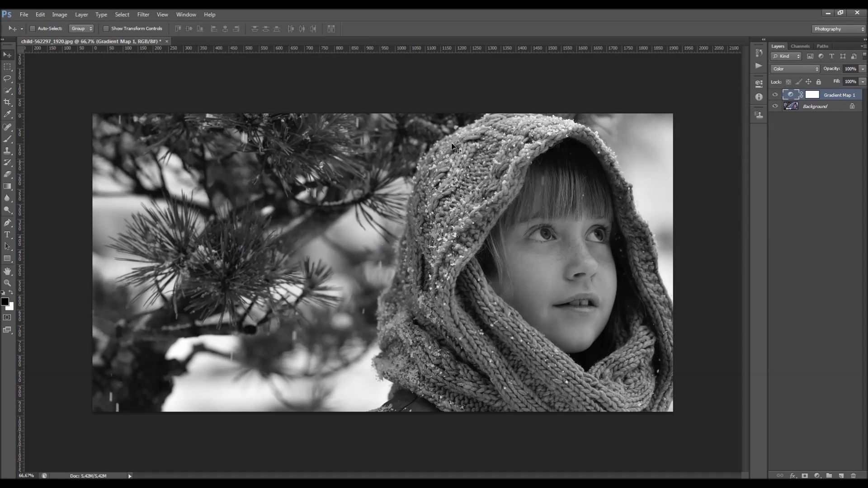
pyautogui.click(789, 71)
pyautogui.click(796, 195)
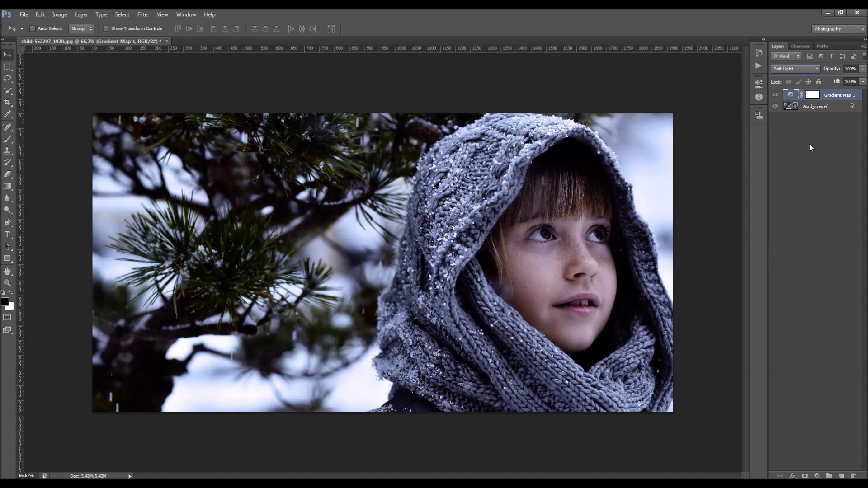
# Lower Gradient Map 1's opacity to 36% and toggle it to compare before and after.
pyautogui.moveTo(836, 70)
pyautogui.mouseDown()
pyautogui.moveTo(823, 69)
pyautogui.moveTo(833, 69)
pyautogui.mouseUp()
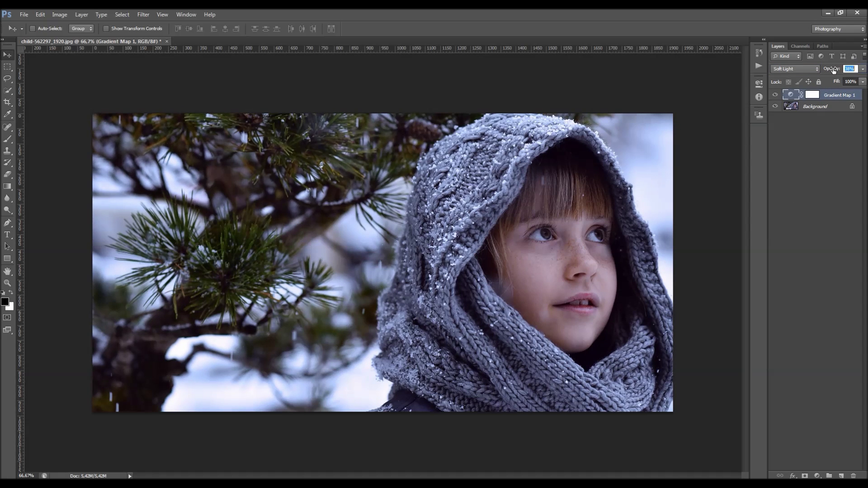
pyautogui.click(862, 69)
pyautogui.moveTo(847, 80); pyautogui.dragTo(829, 80)
pyautogui.click(774, 99)
pyautogui.click(774, 99)
# Add a second Gradient Map adjustment layer above the first.
pyautogui.click(817, 476)
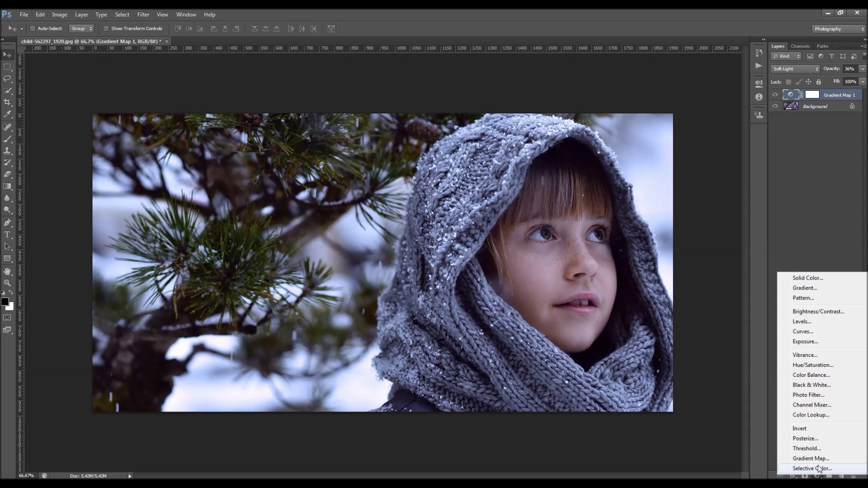
pyautogui.click(811, 458)
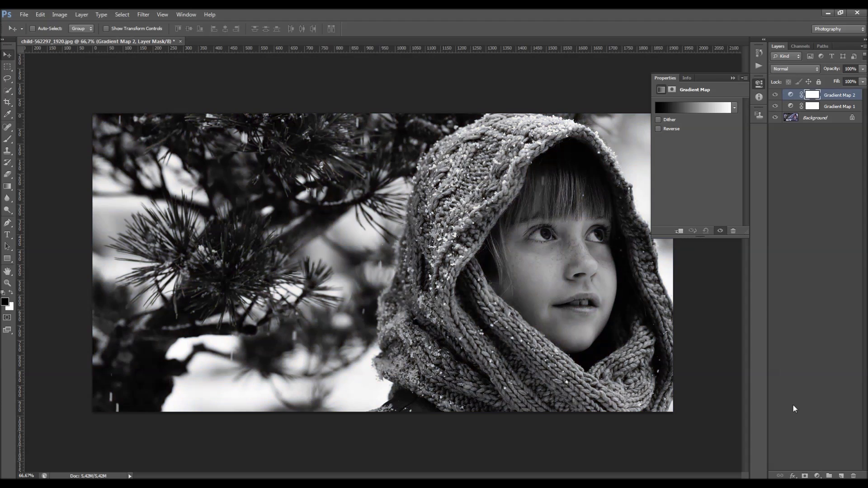
pyautogui.click(690, 110)
pyautogui.click(787, 182)
# Preview Reverse on and off, leaving it off, and bring up Gradient Map 2's Gradient Editor.
pyautogui.click(668, 129)
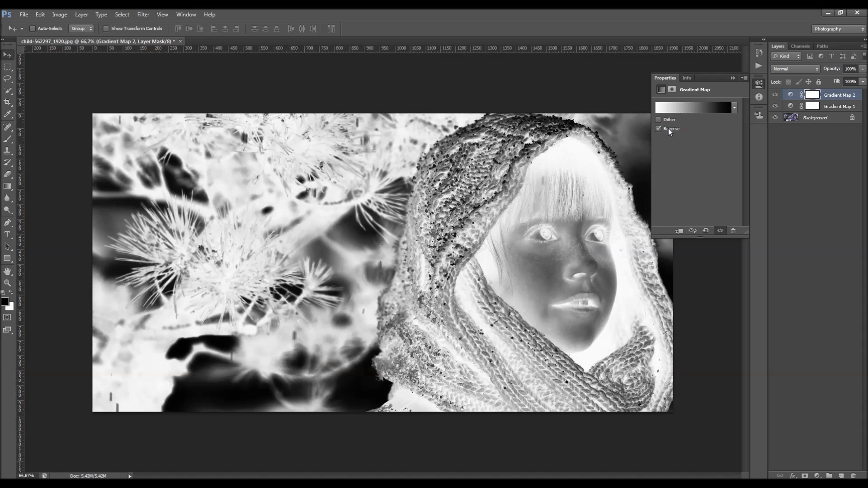
pyautogui.click(667, 129)
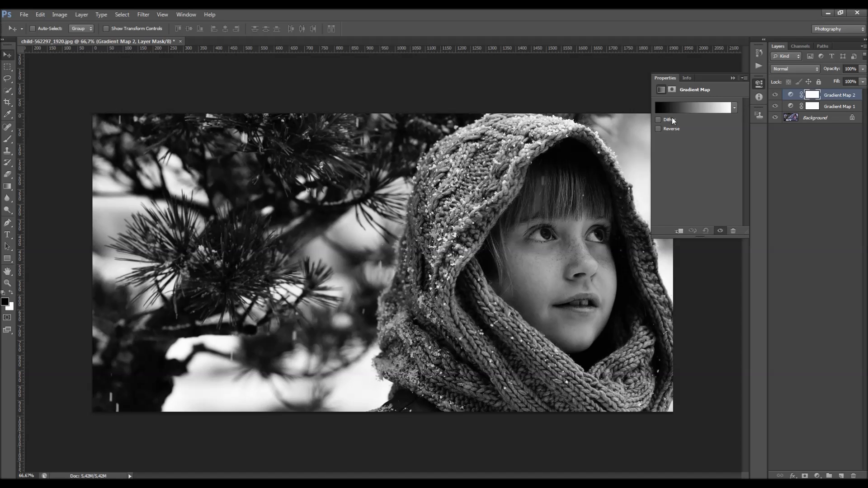
pyautogui.click(660, 129)
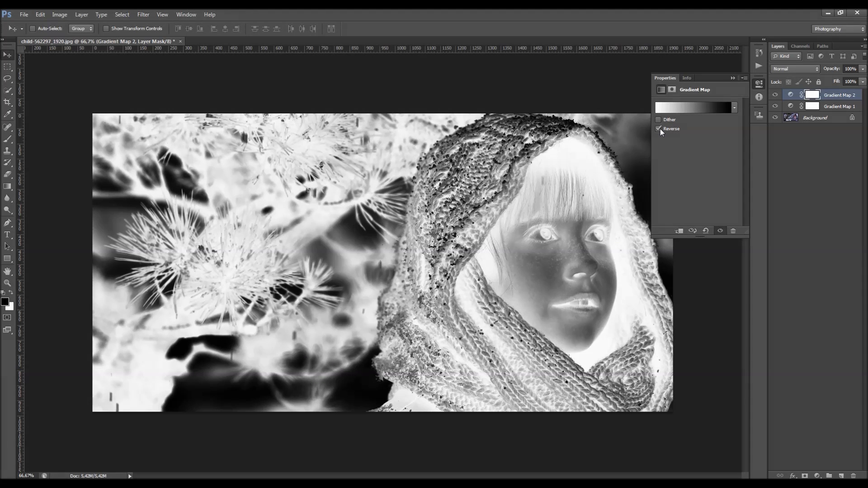
pyautogui.click(660, 129)
pyautogui.click(676, 107)
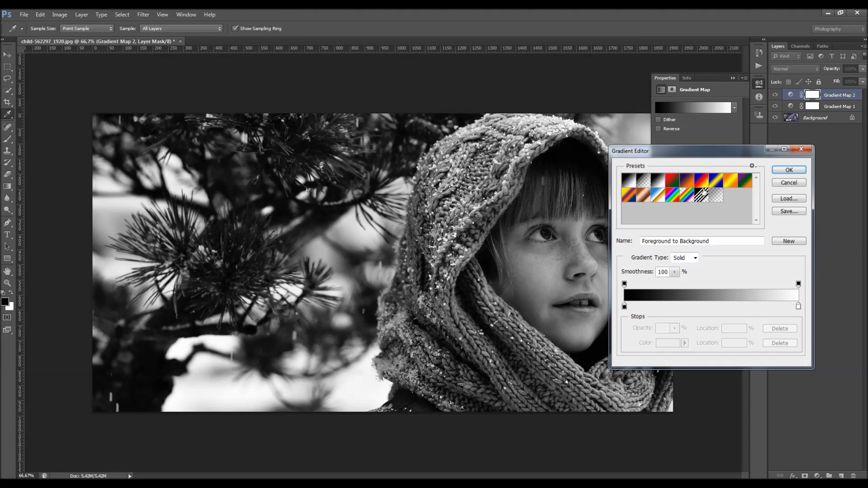
# Apply the Violet, Orange preset with its colour midpoint at 52% and commit it.
pyautogui.click(688, 184)
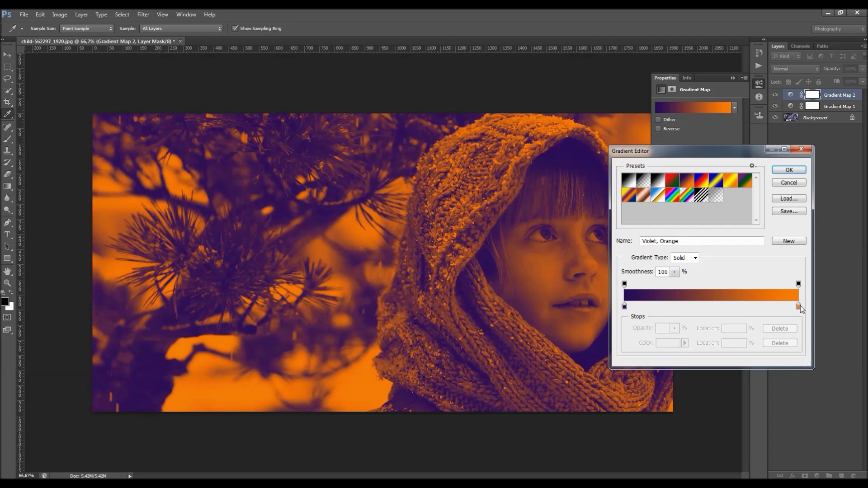
pyautogui.click(798, 306)
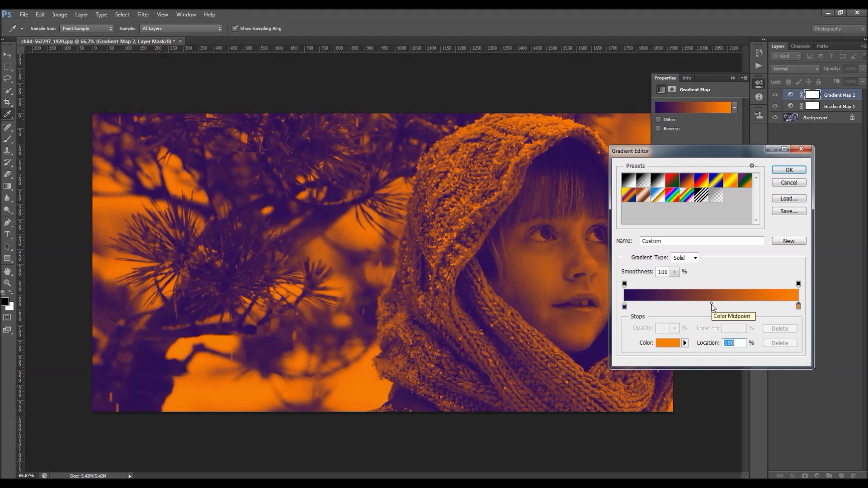
pyautogui.moveTo(712, 306); pyautogui.dragTo(748, 311)
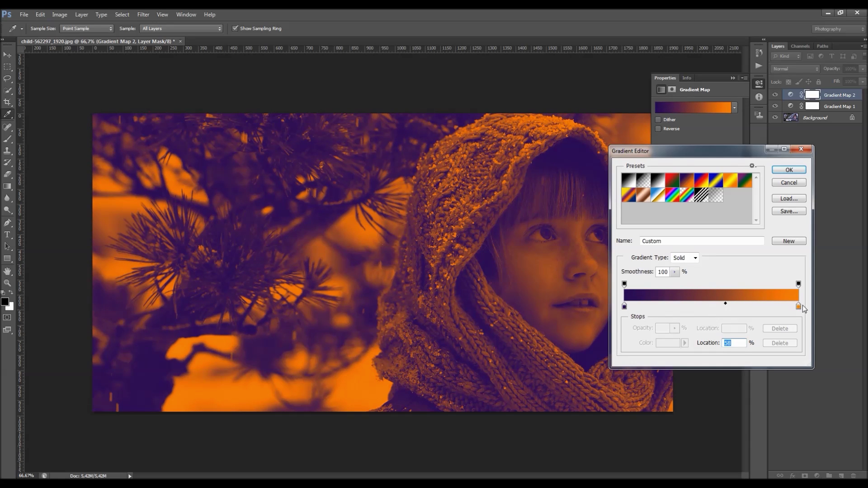
pyautogui.moveTo(725, 303); pyautogui.dragTo(711, 306)
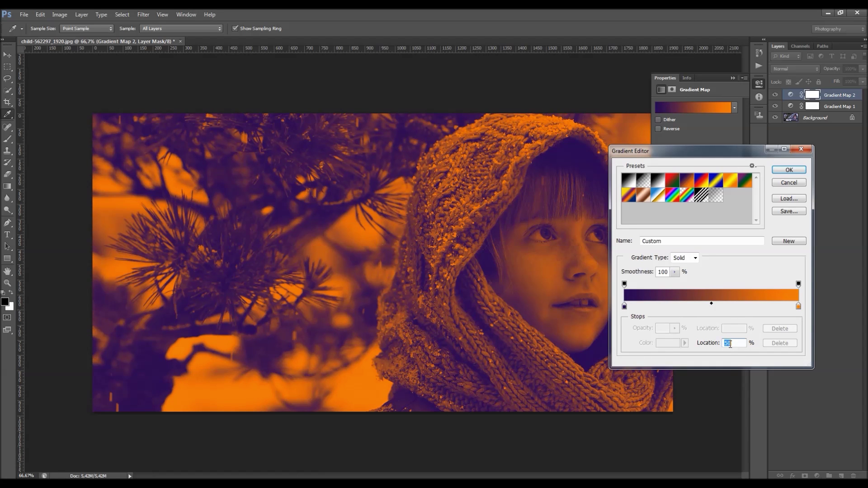
pyautogui.press('Return')
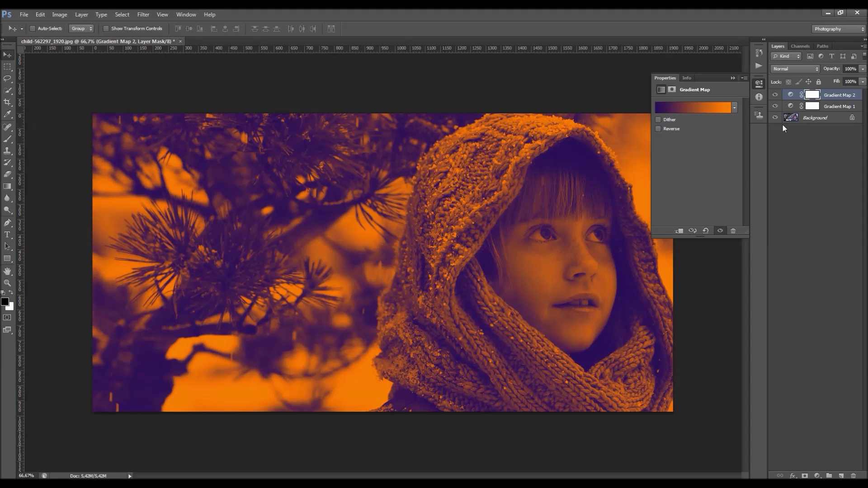
# Try Screen, Soft Light and Color blending on Gradient Map 2, settling on Screen.
pyautogui.click(791, 67)
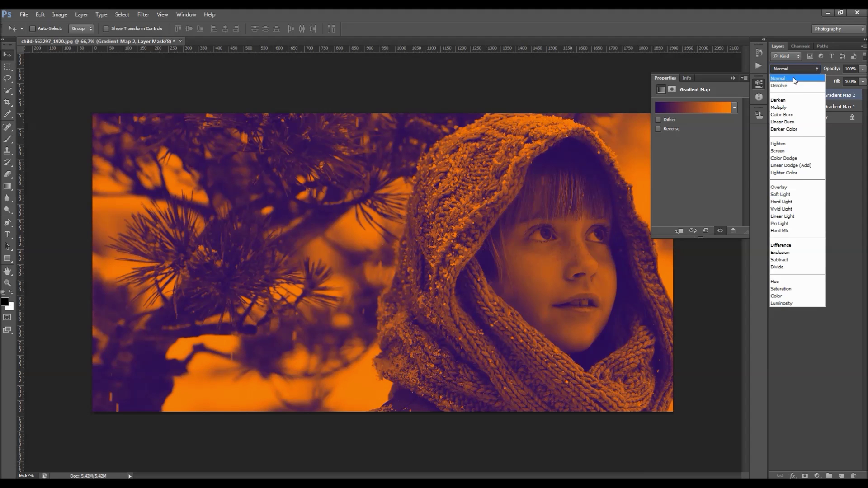
pyautogui.click(781, 151)
pyautogui.click(753, 86)
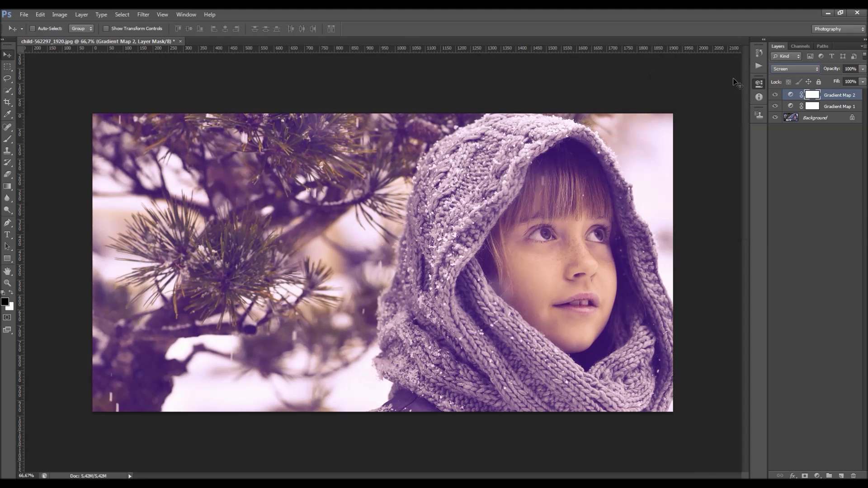
pyautogui.click(781, 69)
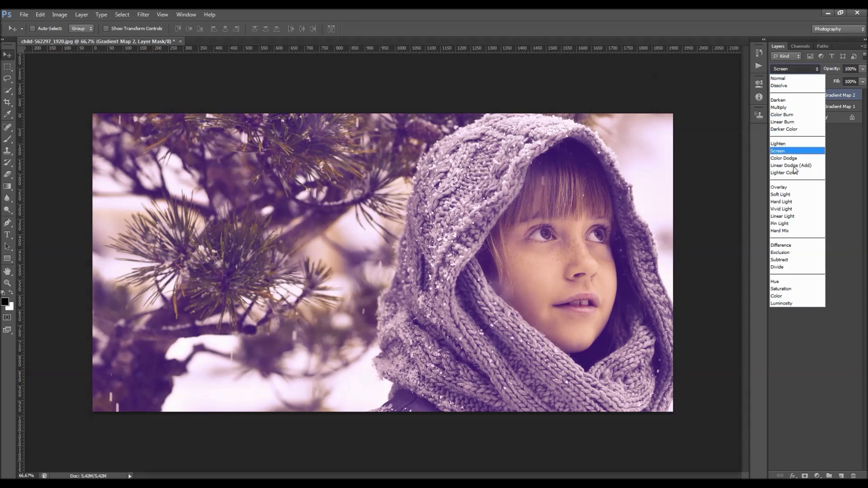
pyautogui.click(789, 193)
pyautogui.click(793, 72)
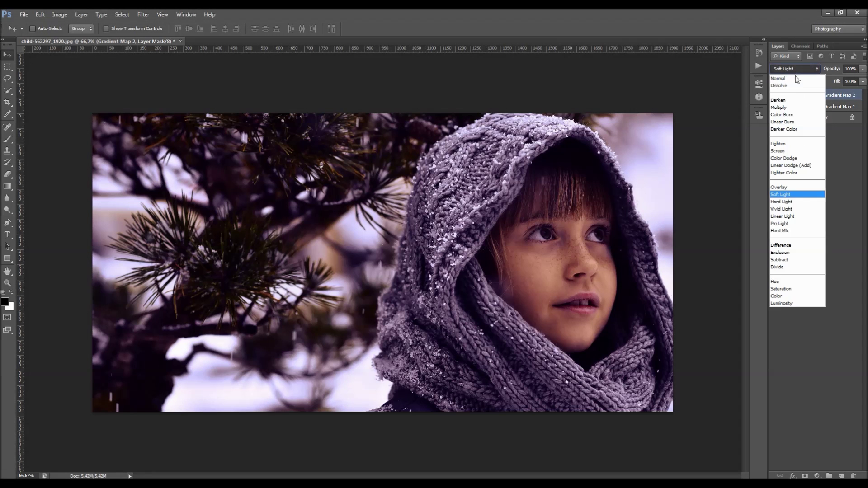
pyautogui.click(780, 295)
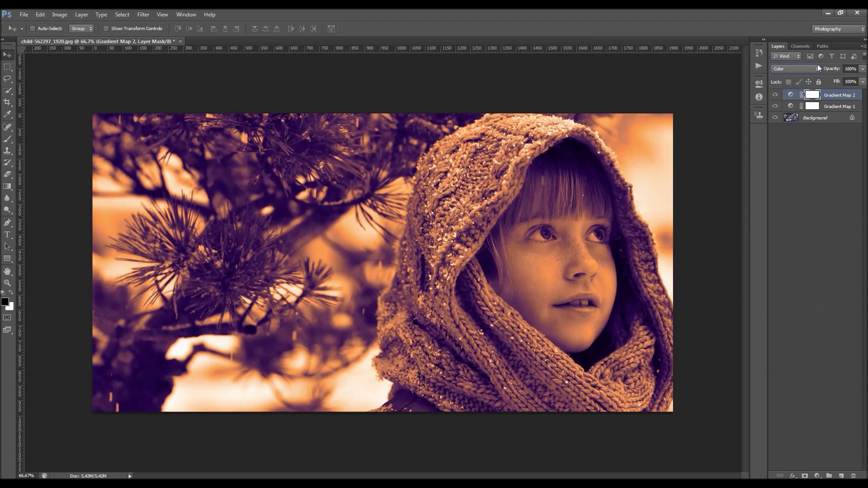
pyautogui.click(796, 68)
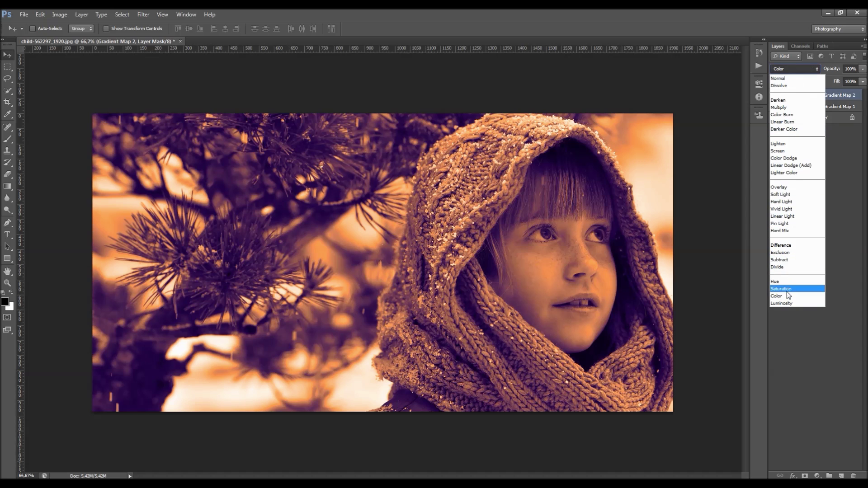
pyautogui.click(782, 149)
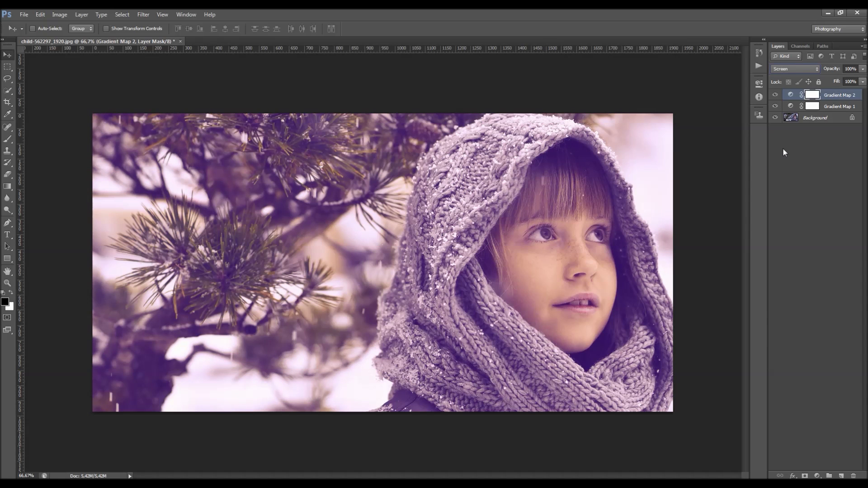
# Lower Gradient Map 2's opacity to 41% and toggle its visibility to compare.
pyautogui.moveTo(825, 69)
pyautogui.mouseDown()
pyautogui.moveTo(811, 69)
pyautogui.moveTo(829, 70)
pyautogui.mouseUp()
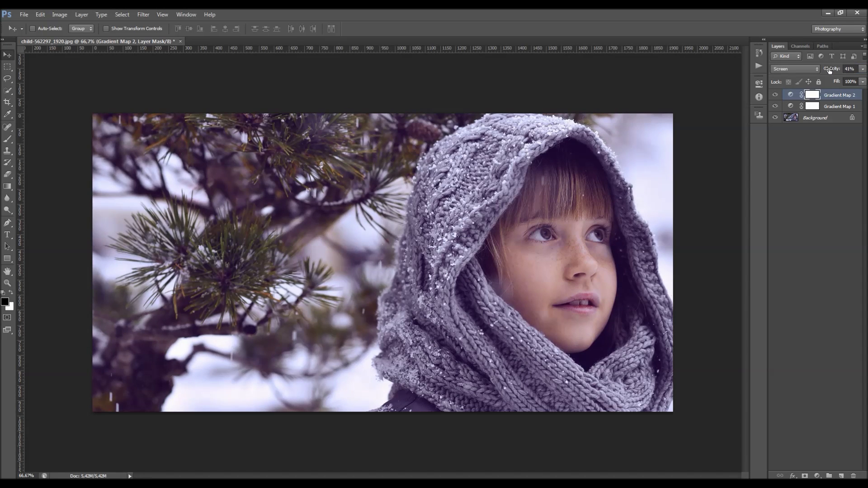
pyautogui.click(775, 94)
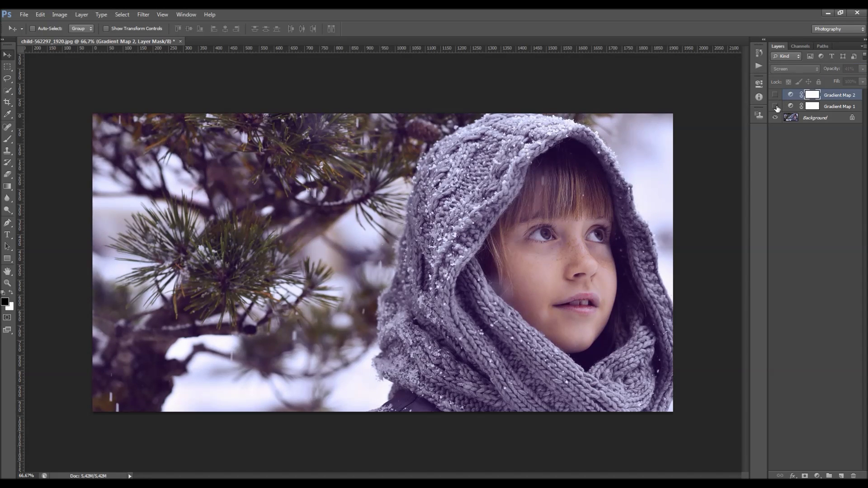
pyautogui.click(775, 95)
pyautogui.click(774, 95)
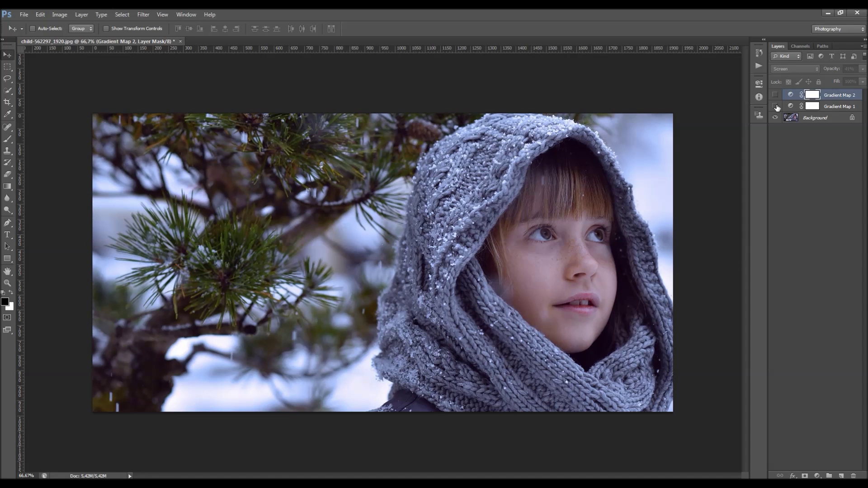
pyautogui.click(775, 95)
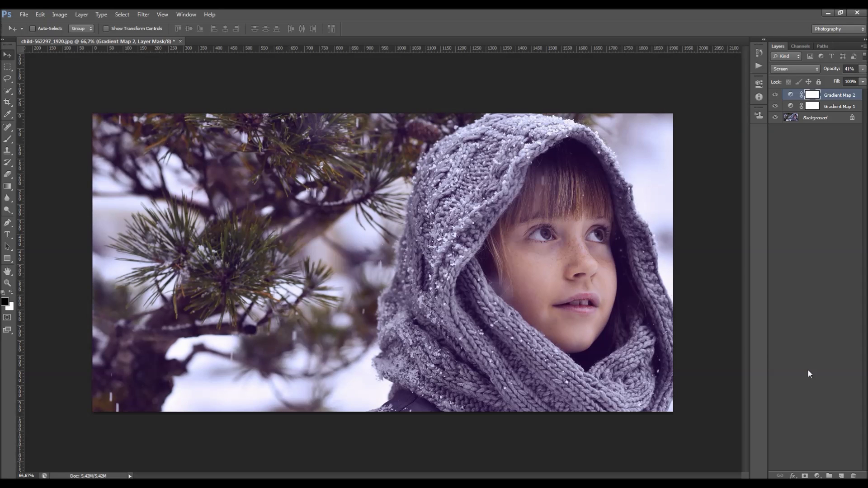
pyautogui.click(816, 475)
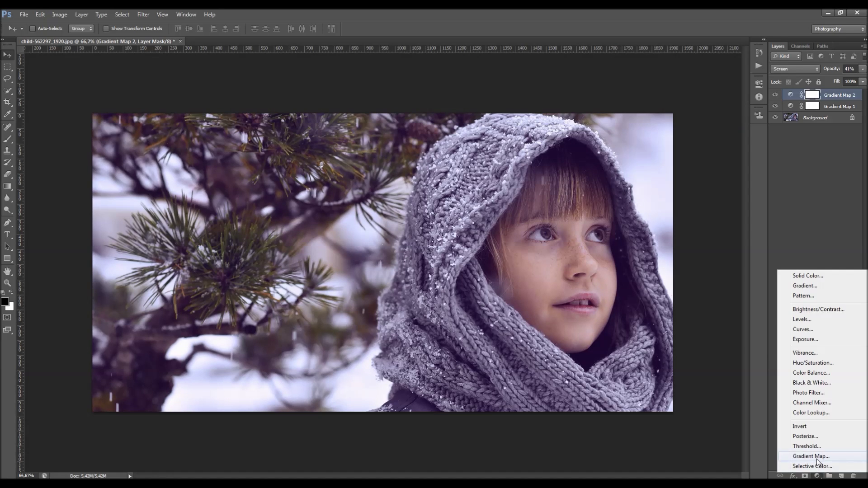
# Add a third Gradient Map layer using the Blue, Red, Yellow gradient preset.
pyautogui.click(817, 462)
pyautogui.click(690, 107)
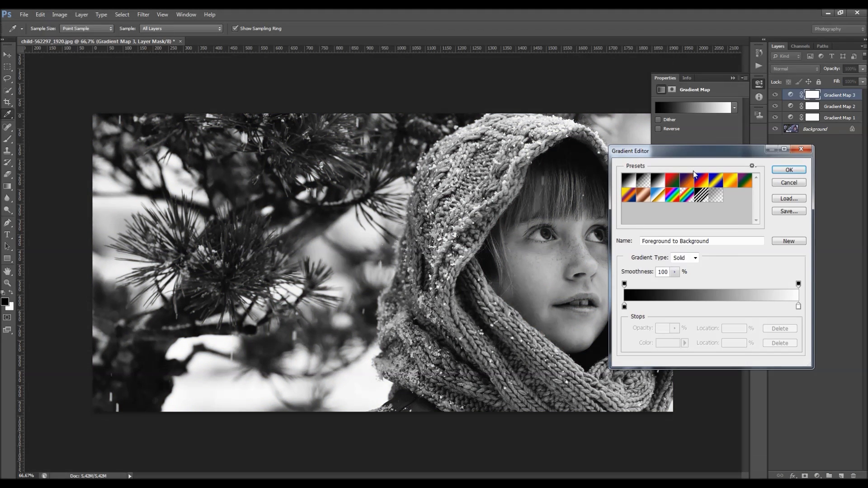
pyautogui.click(703, 179)
pyautogui.click(789, 170)
pyautogui.click(733, 78)
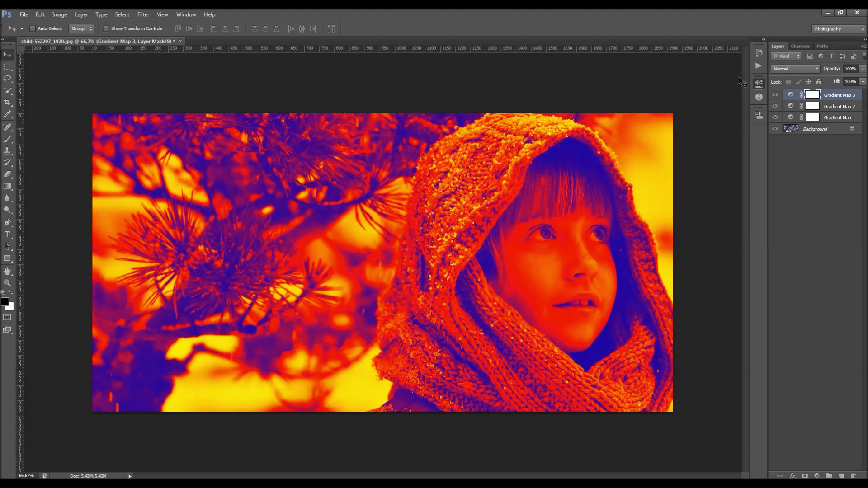
# Try Color and Soft Light blending on Gradient Map 3 at 27% opacity.
pyautogui.click(794, 69)
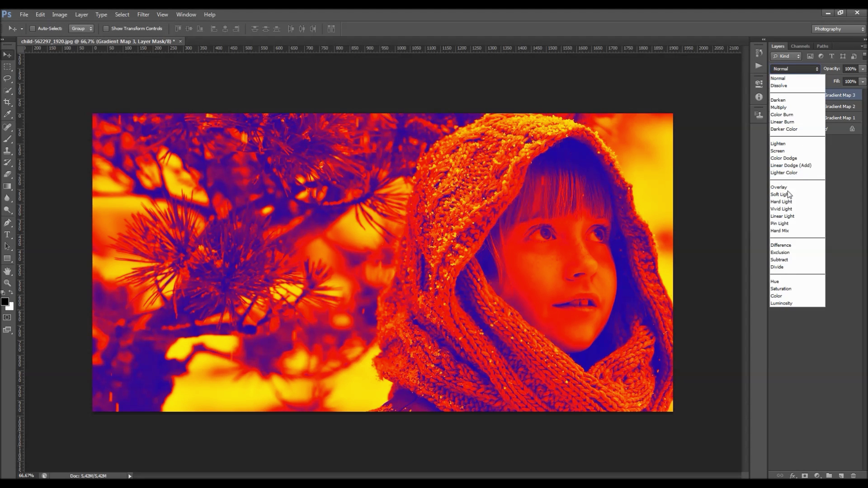
pyautogui.click(777, 295)
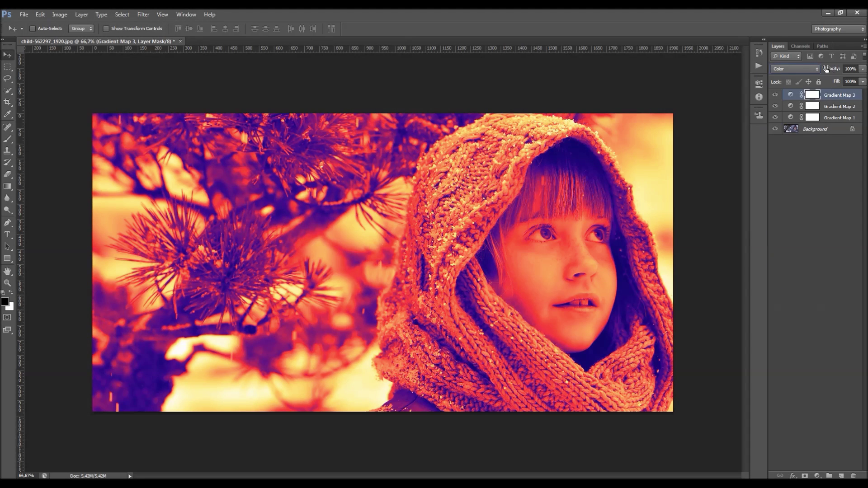
pyautogui.click(794, 69)
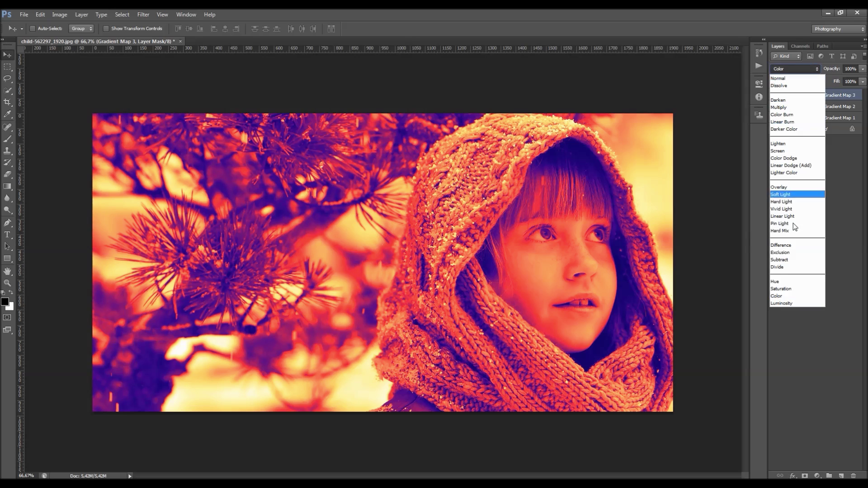
pyautogui.click(787, 194)
pyautogui.write('27')
pyautogui.press('Return')
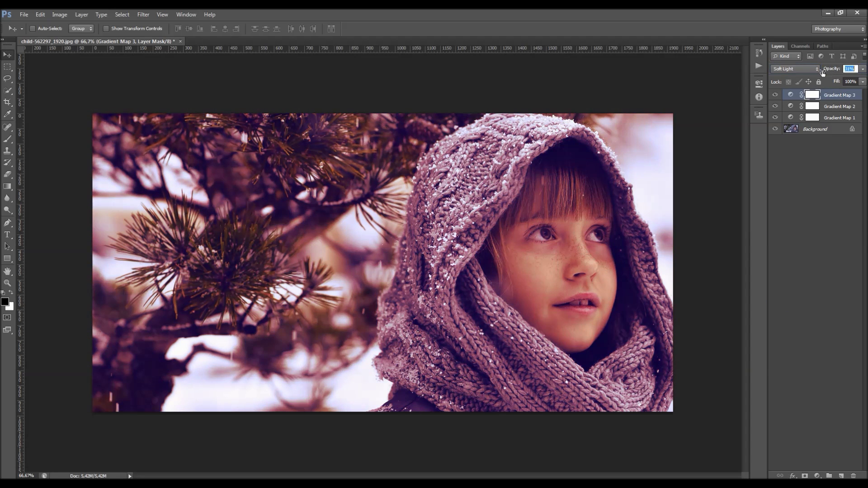
# After trying Lighten, set Gradient Map 3 to Screen mode at 37% opacity.
pyautogui.click(794, 68)
pyautogui.click(797, 145)
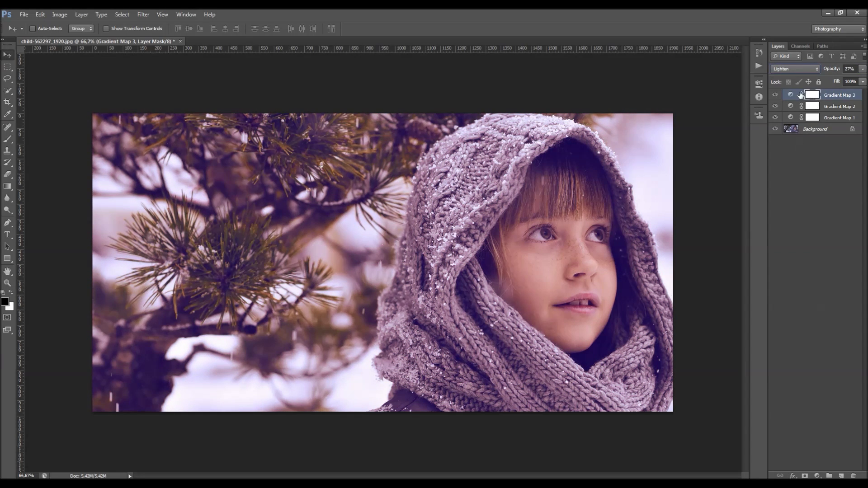
pyautogui.moveTo(837, 71); pyautogui.dragTo(819, 68)
pyautogui.click(793, 70)
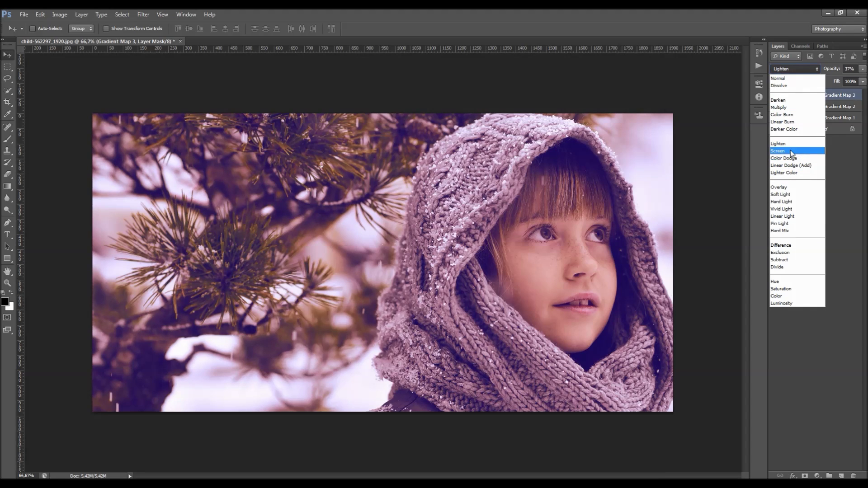
pyautogui.click(789, 150)
# Replace Gradient Map 3's gradient with the Violet, Green, Orange preset and compare the result.
pyautogui.doubleClick(791, 95)
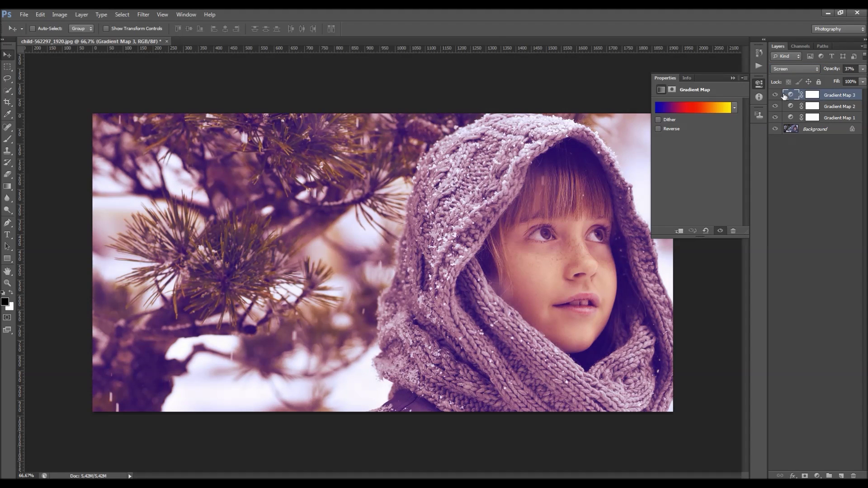
pyautogui.click(713, 108)
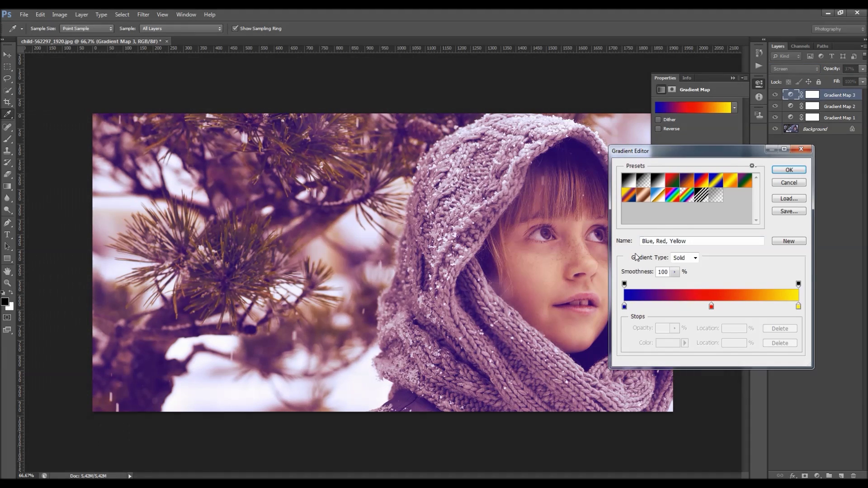
pyautogui.click(718, 182)
pyautogui.click(733, 182)
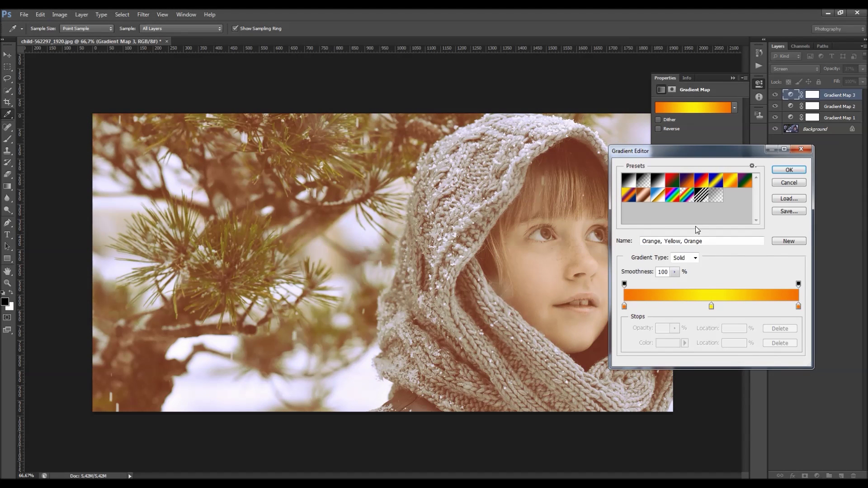
pyautogui.click(746, 182)
pyautogui.click(732, 181)
pyautogui.click(744, 182)
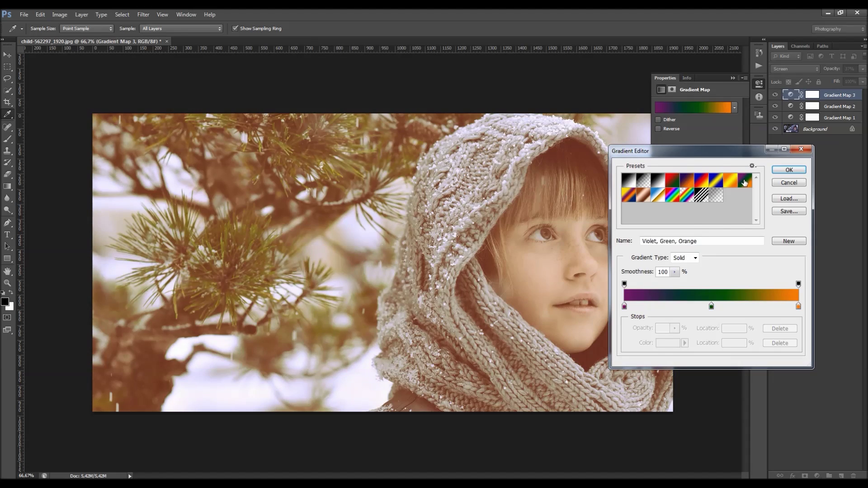
pyautogui.press('Return')
pyautogui.press('v')
pyautogui.click(732, 78)
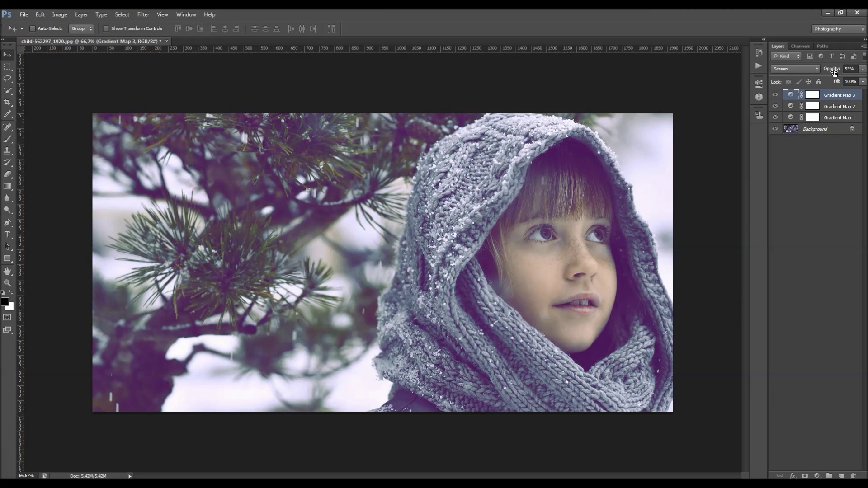
pyautogui.moveTo(774, 95)
pyautogui.mouseDown()
pyautogui.moveTo(776, 118)
pyautogui.moveTo(775, 95)
pyautogui.mouseUp()
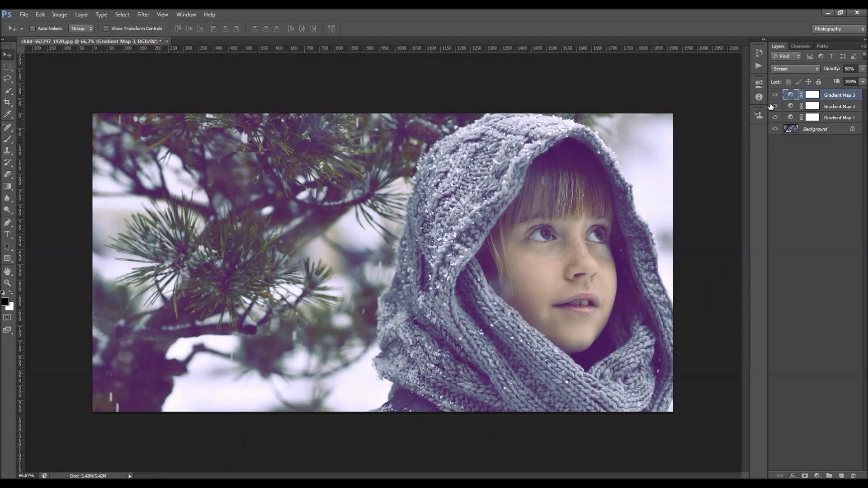